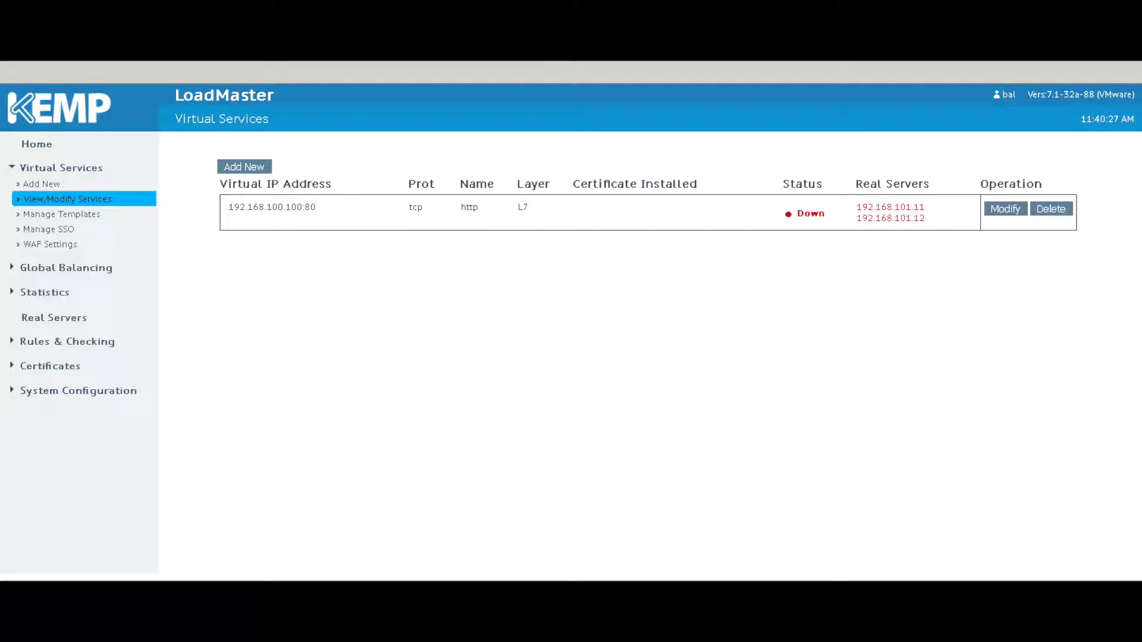
- Switch to vSphere Client and review the hardware and network adapters in the Kemp-free-LB virtual machine's settings
{"action": "left_click", "coordinate": [449, 580]}
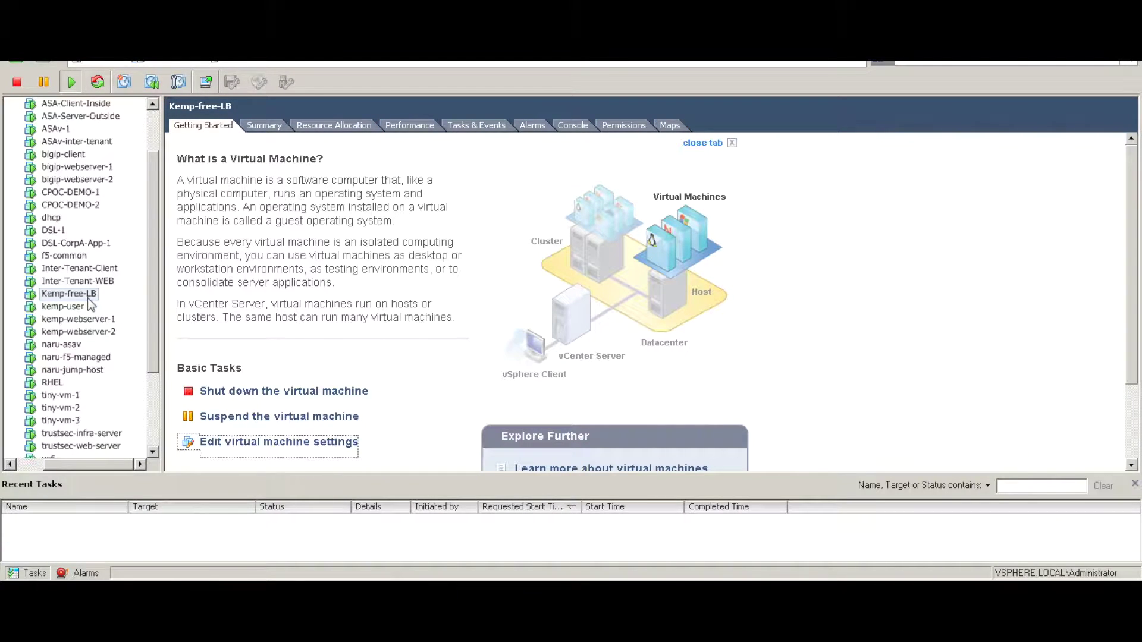
{"action": "left_click", "coordinate": [256, 446]}
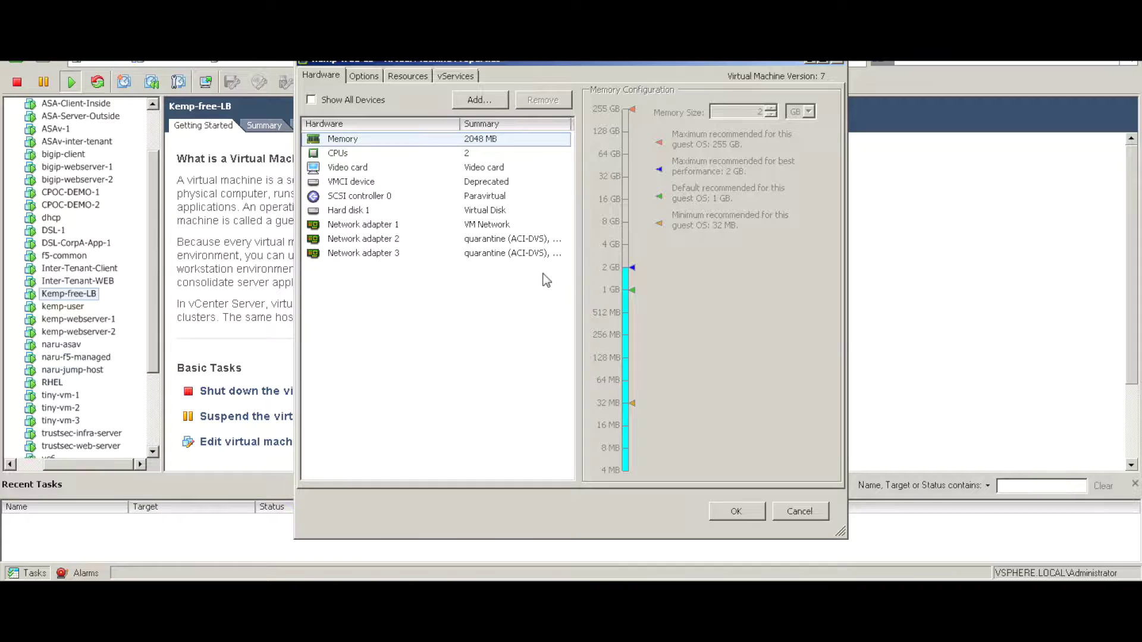
{"action": "left_click", "coordinate": [800, 513]}
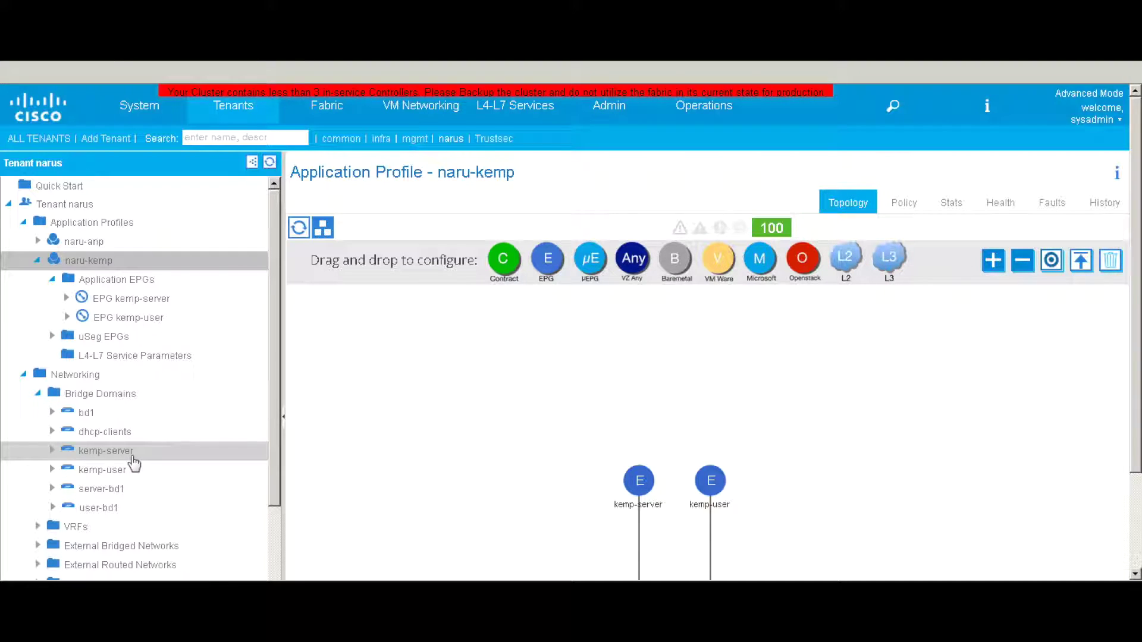
- In Cisco APIC, start creating a new L4-L7 device under the tenant's L4-L7 Services
{"action": "scroll", "coordinate": [143, 521], "scroll_direction": "down", "scroll_amount": 3}
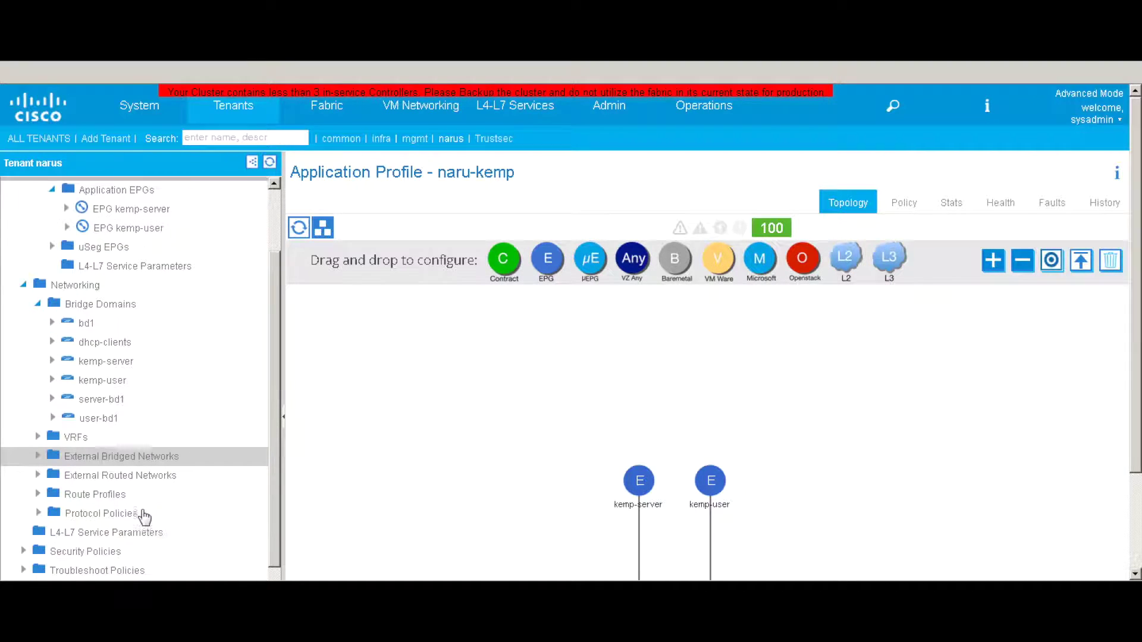
{"action": "scroll", "coordinate": [143, 515], "scroll_direction": "down", "scroll_amount": 1}
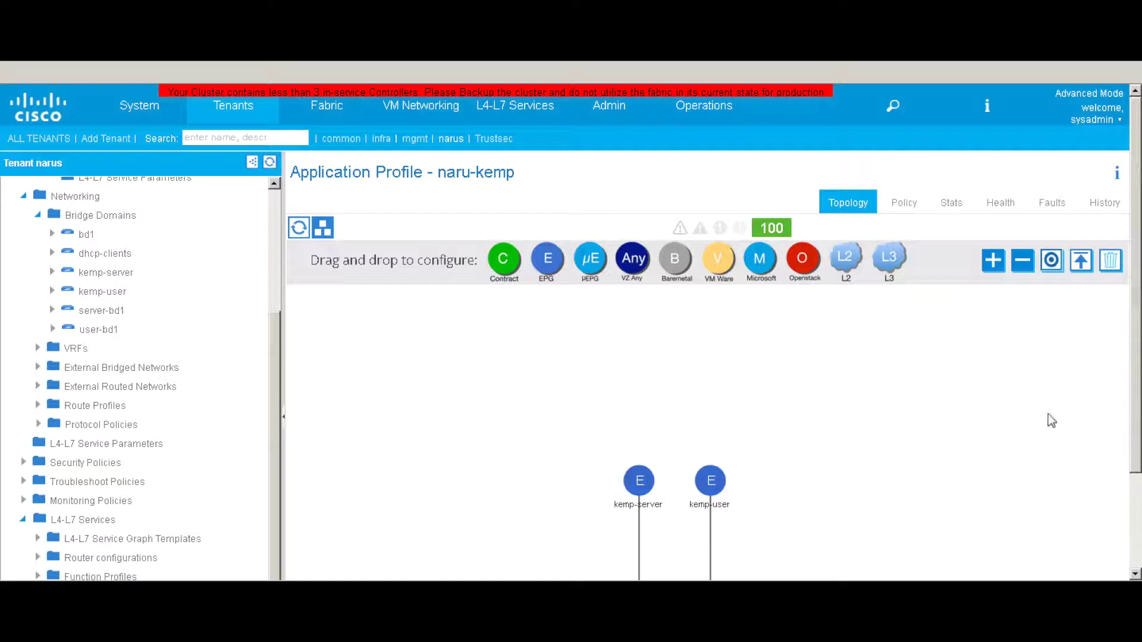
{"action": "left_click_drag", "start_coordinate": [1135, 413], "coordinate": [1130, 500]}
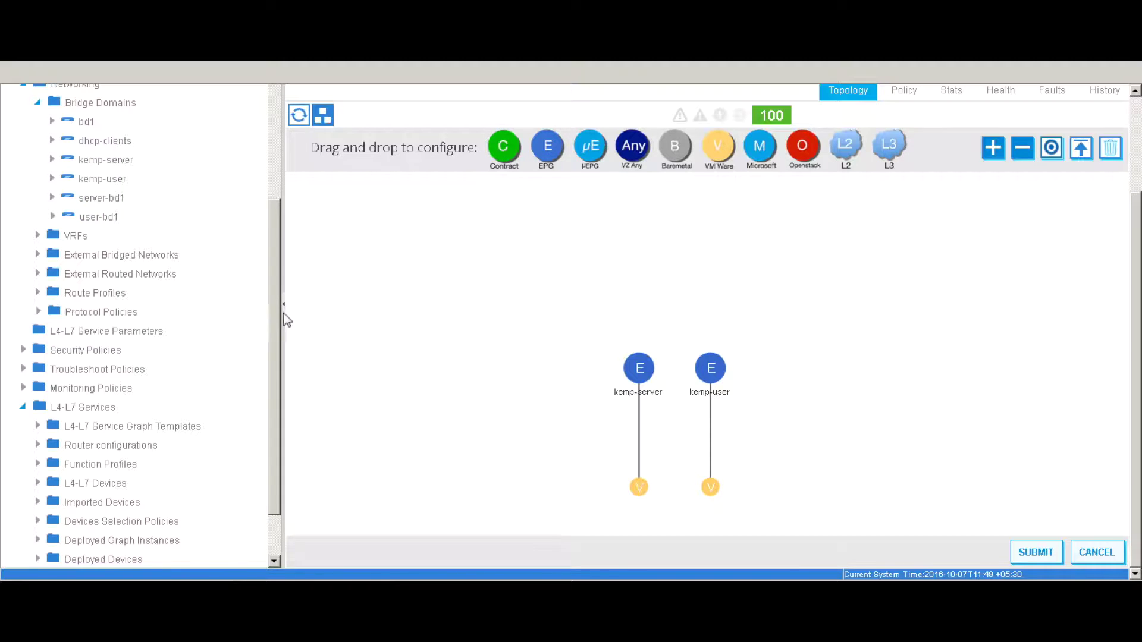
{"action": "scroll", "coordinate": [274, 313], "scroll_direction": "down", "scroll_amount": 1}
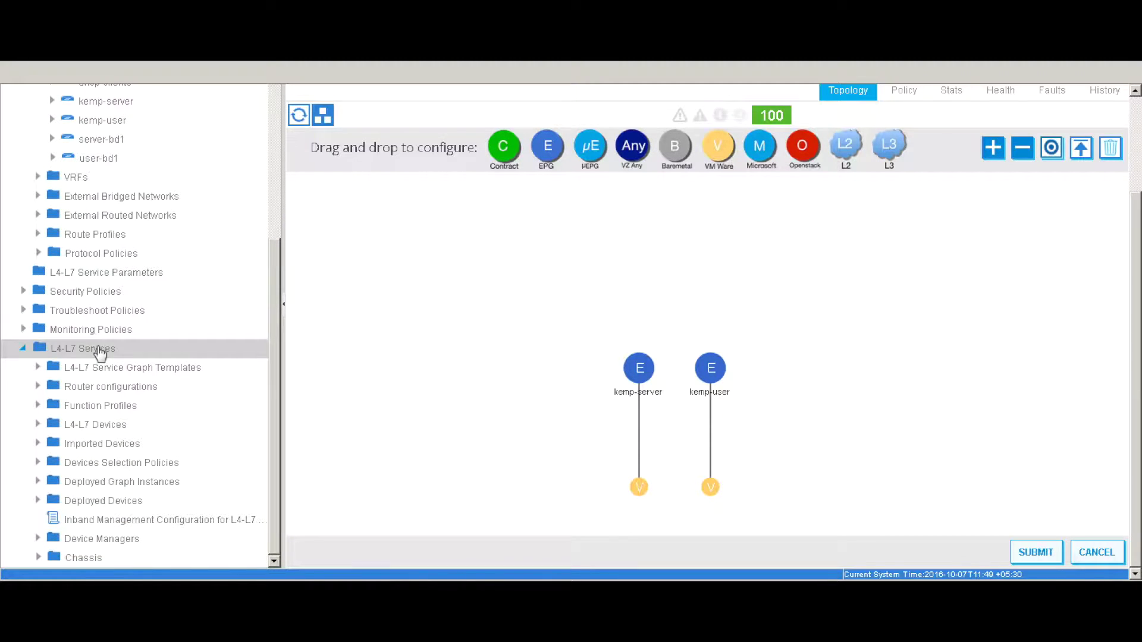
{"action": "left_click", "coordinate": [107, 427]}
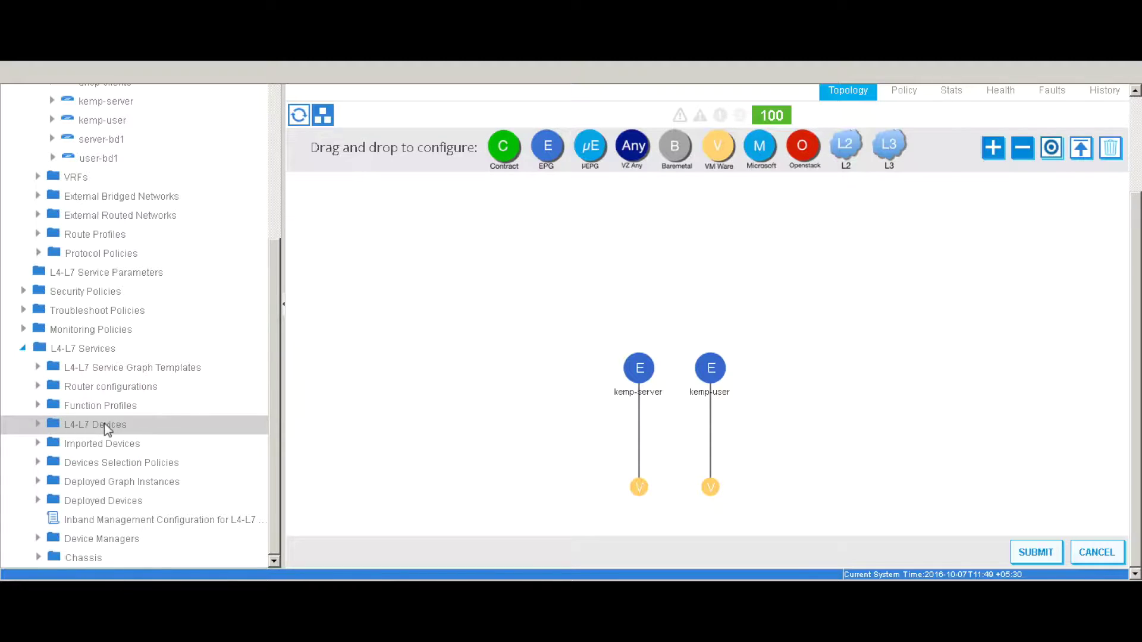
{"action": "right_click", "coordinate": [105, 423]}
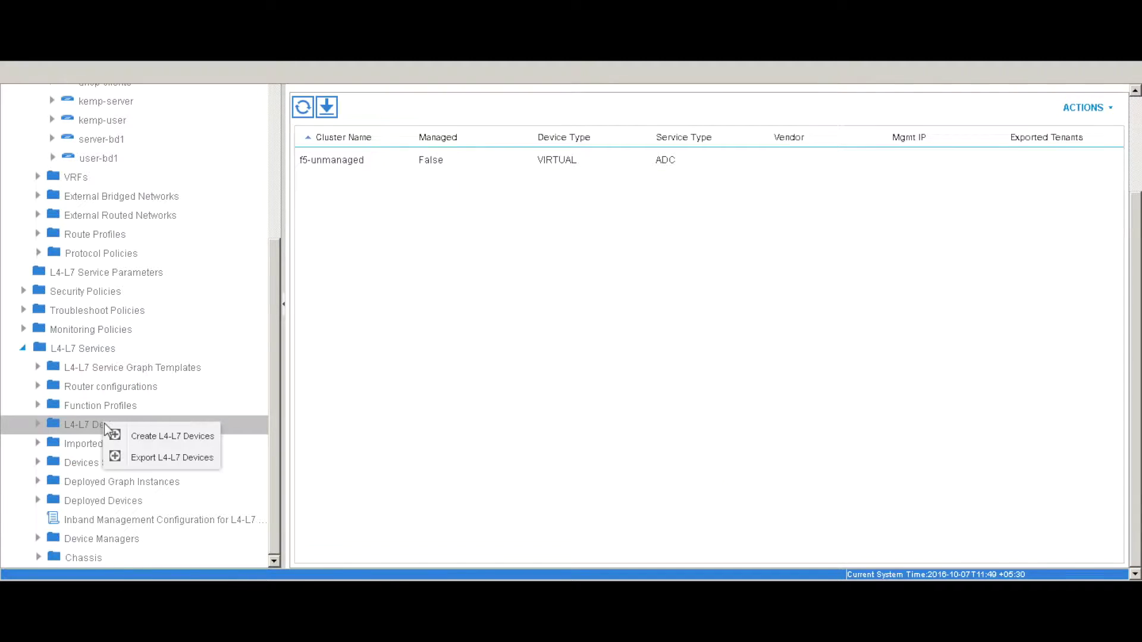
{"action": "left_click", "coordinate": [152, 444]}
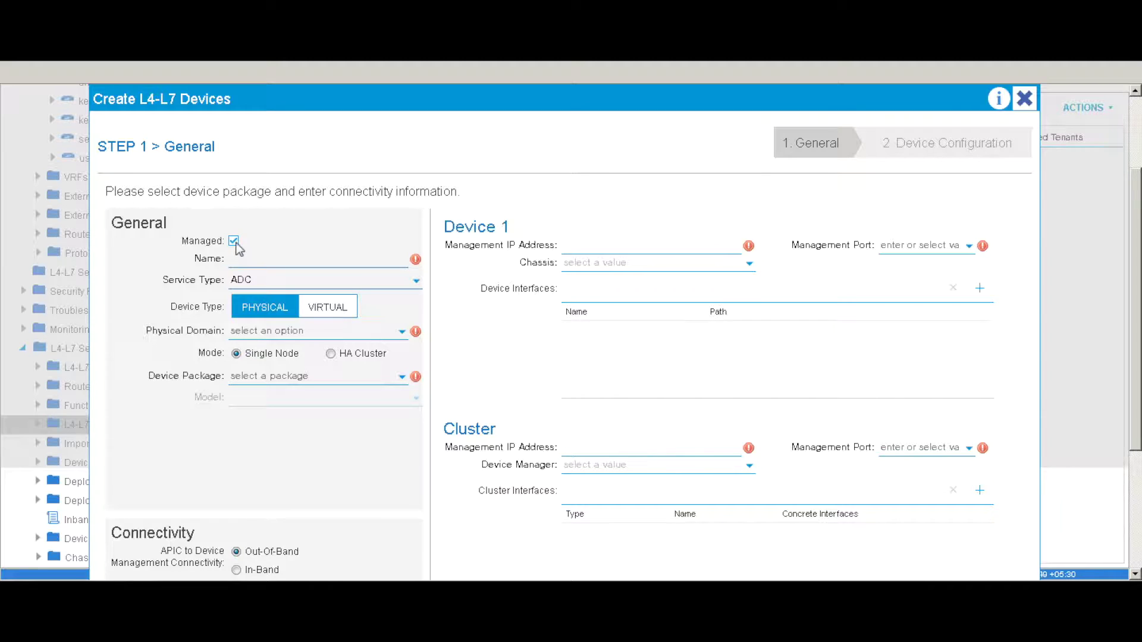
- Make the new L4-L7 device unmanaged
{"action": "left_click", "coordinate": [234, 241]}
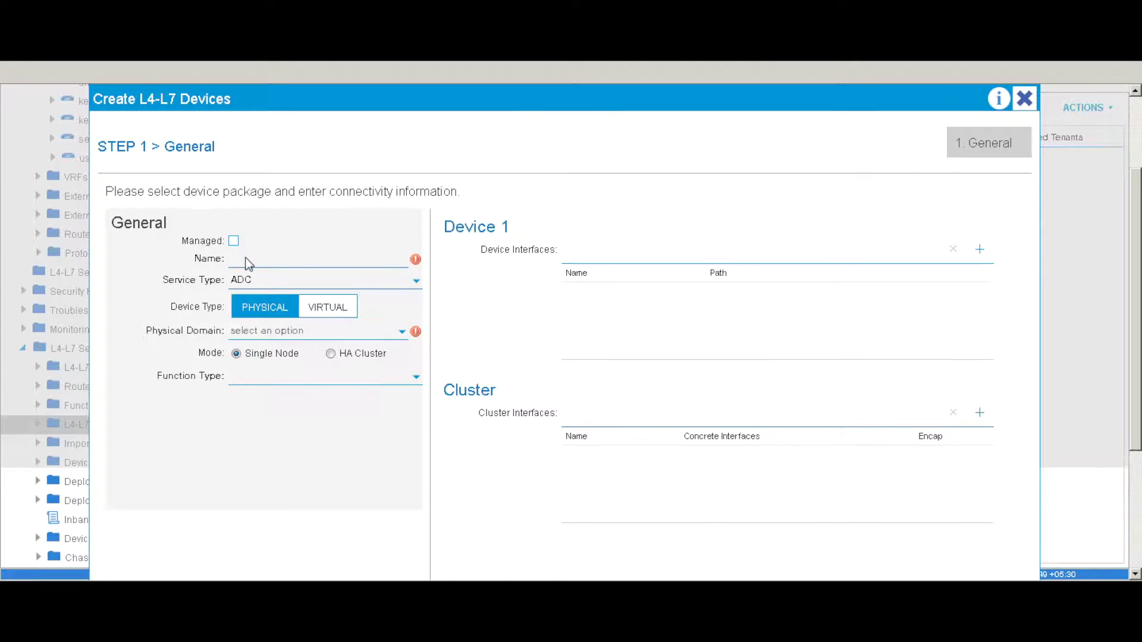
{"action": "left_click", "coordinate": [234, 241]}
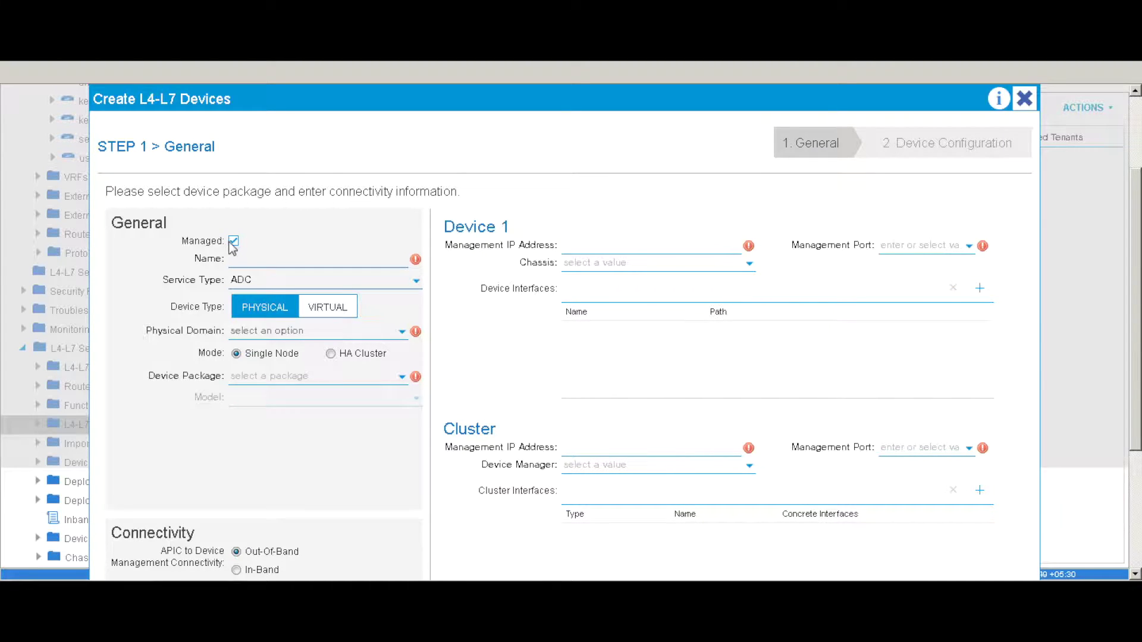
{"action": "left_click", "coordinate": [234, 241]}
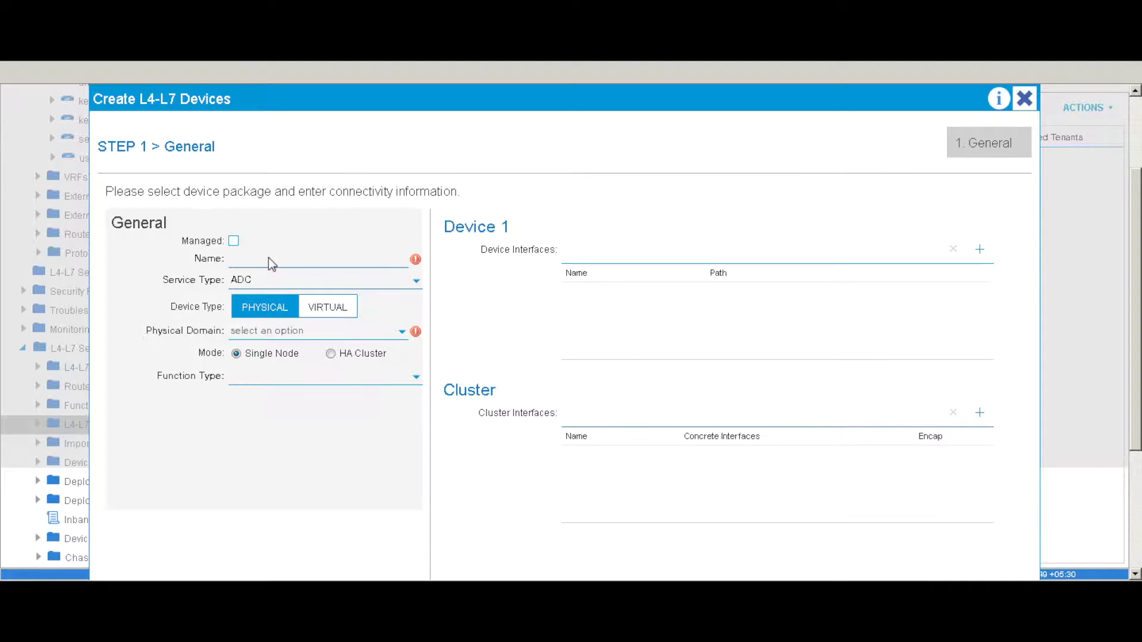
{"action": "key", "text": "space"}
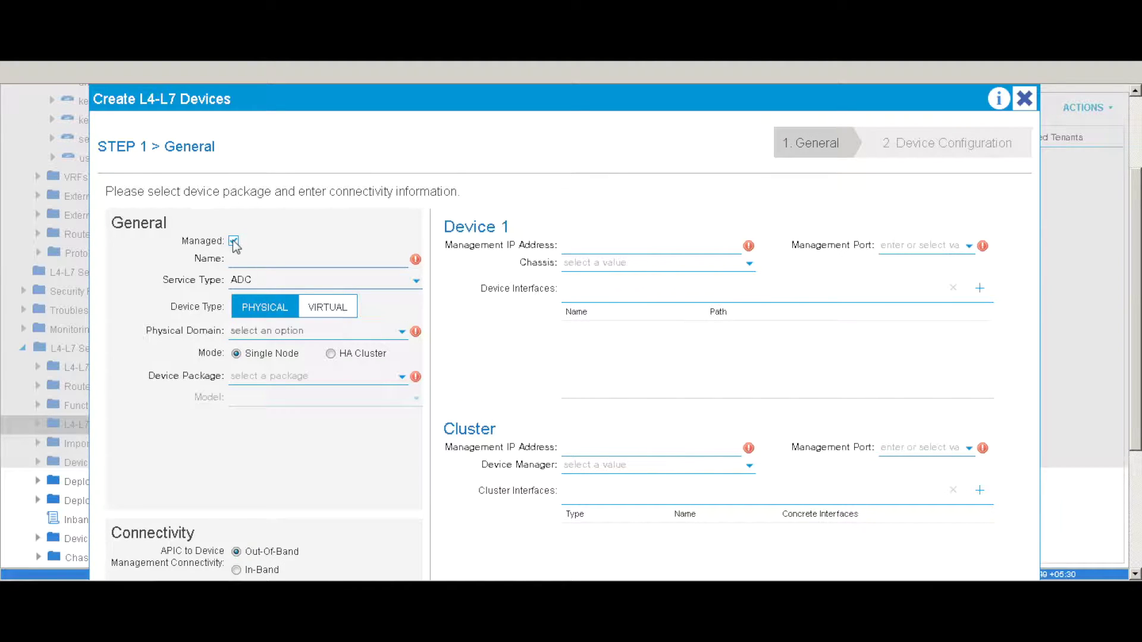
{"action": "key", "text": "space"}
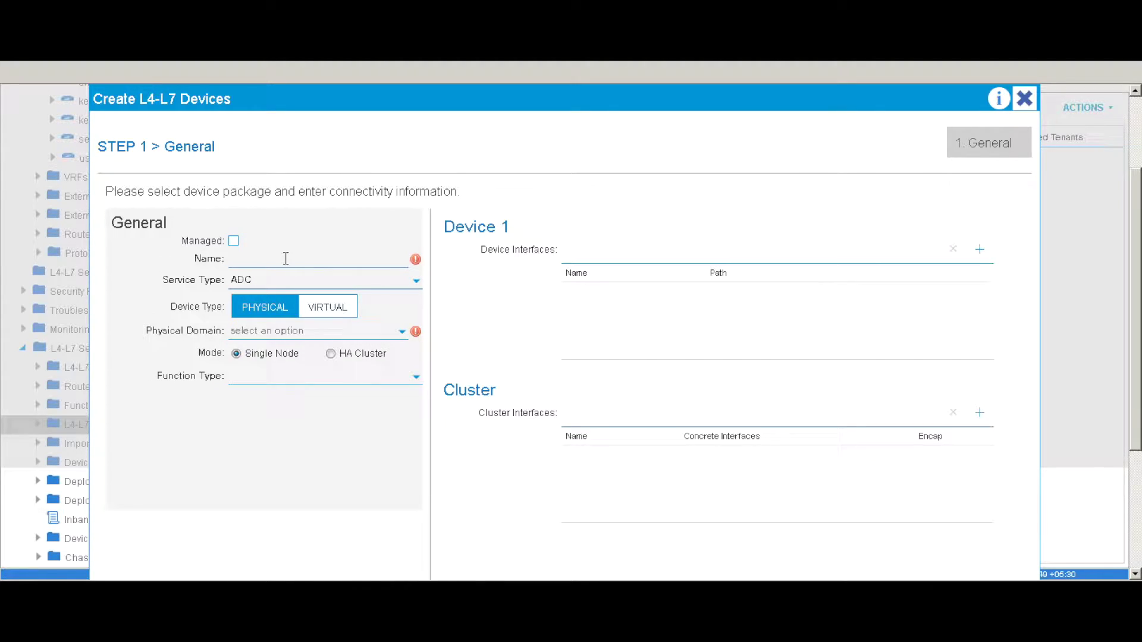
- Name the device Kemp and make it a virtual device in VMM domain ACI-DVS with function type GoTo
{"action": "type", "text": "Kemp"}
{"action": "left_click", "coordinate": [360, 331]}
{"action": "left_click", "coordinate": [282, 371]}
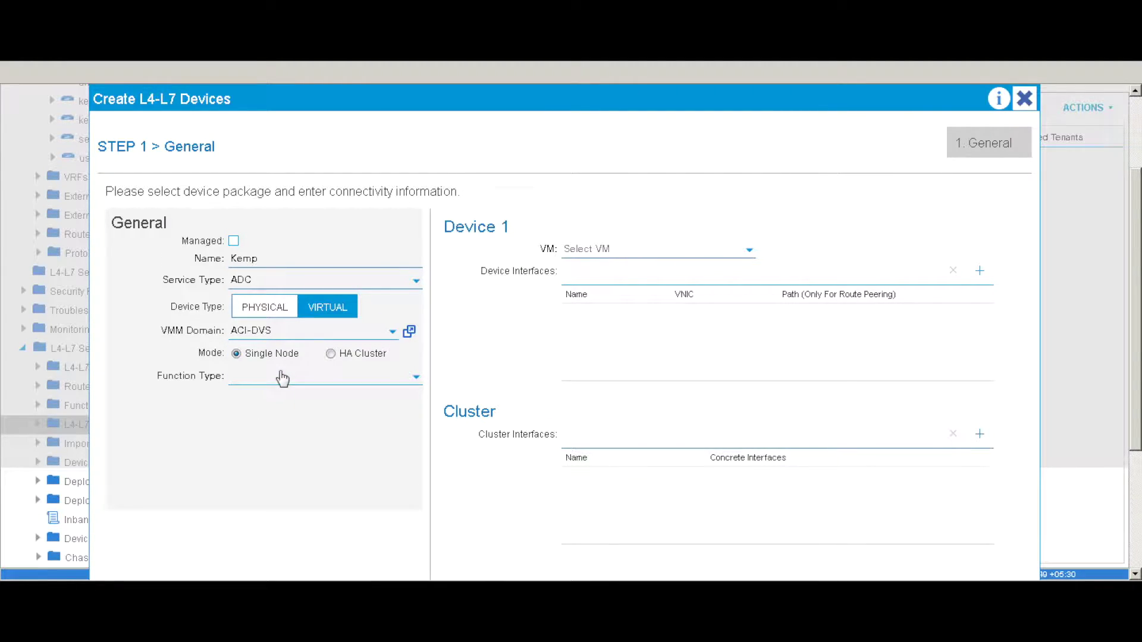
{"action": "left_click", "coordinate": [297, 381]}
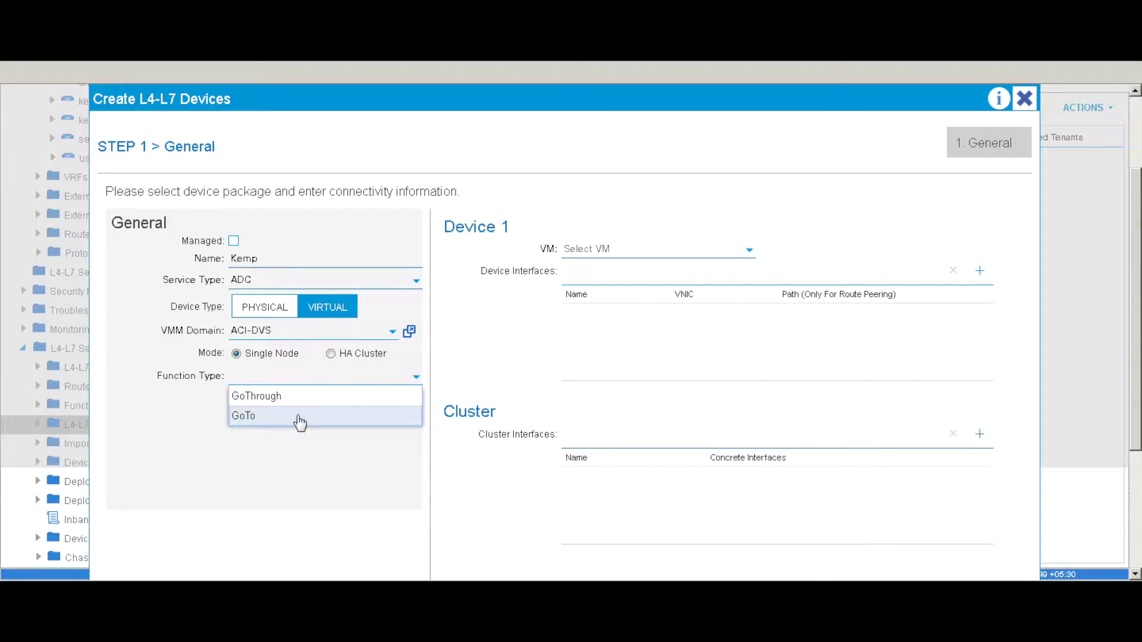
{"action": "left_click", "coordinate": [297, 418]}
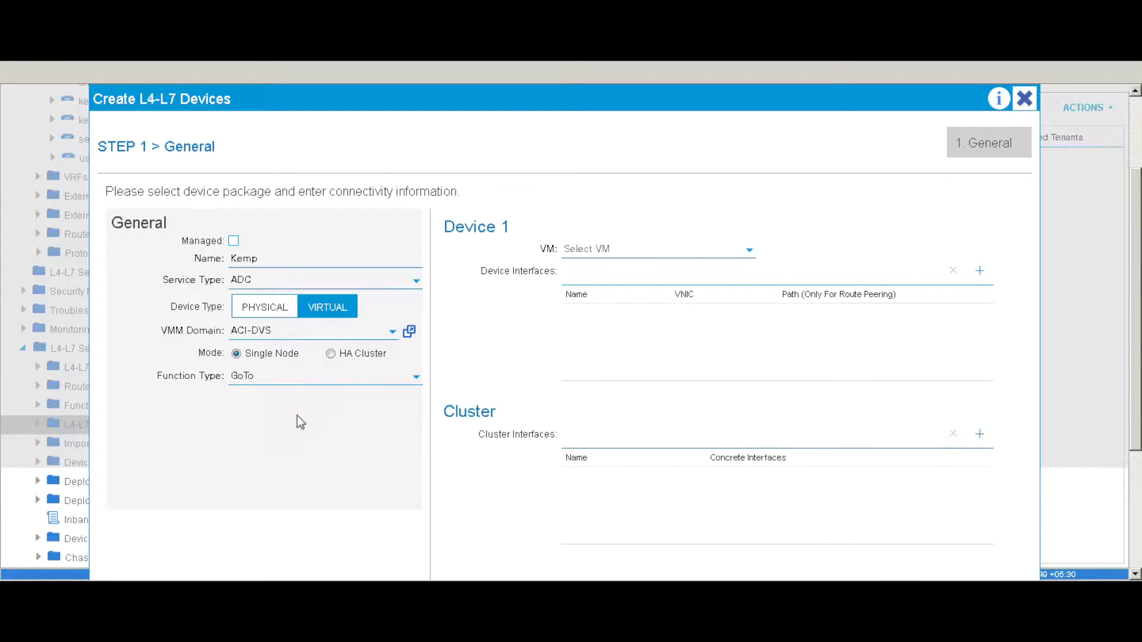
- Assign the virtual machine ACI-DVS/Kemp-free-LB to Device 1
{"action": "left_click", "coordinate": [698, 250]}
{"action": "left_click_drag", "start_coordinate": [747, 201], "coordinate": [750, 171]}
{"action": "left_click", "coordinate": [751, 171]}
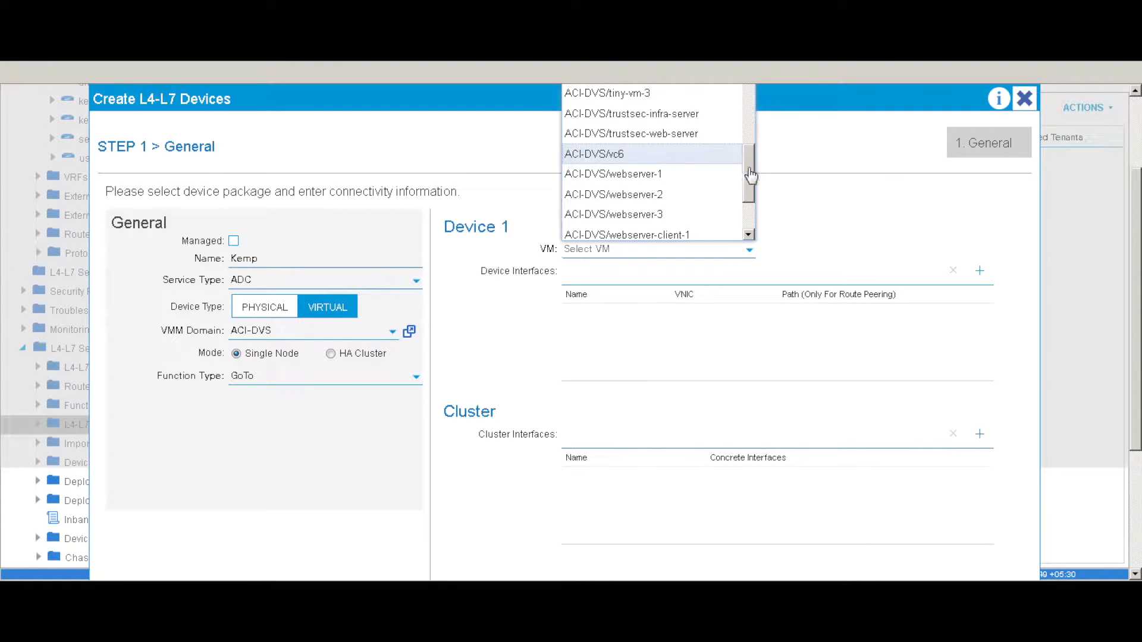
{"action": "left_click_drag", "start_coordinate": [755, 178], "coordinate": [747, 101]}
{"action": "scroll", "coordinate": [675, 105], "scroll_direction": "up", "scroll_amount": 2}
{"action": "left_click", "coordinate": [664, 125]}
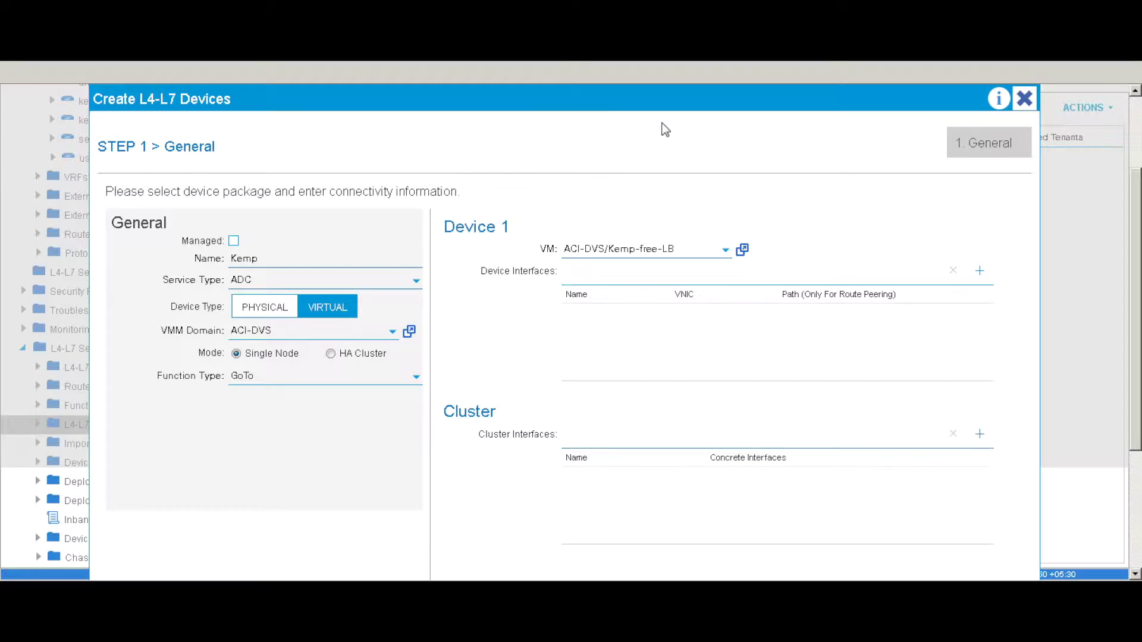
- Add a device interface named external that uses Network adapter 2
{"action": "left_click", "coordinate": [979, 272]}
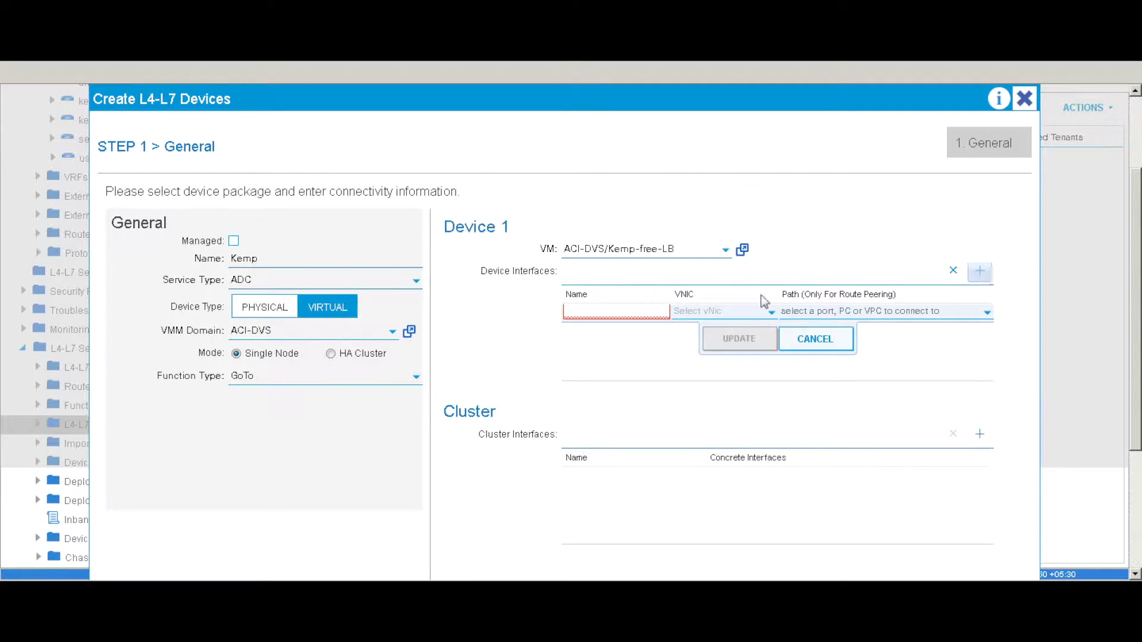
{"action": "left_click", "coordinate": [620, 306]}
{"action": "type", "text": "external"}
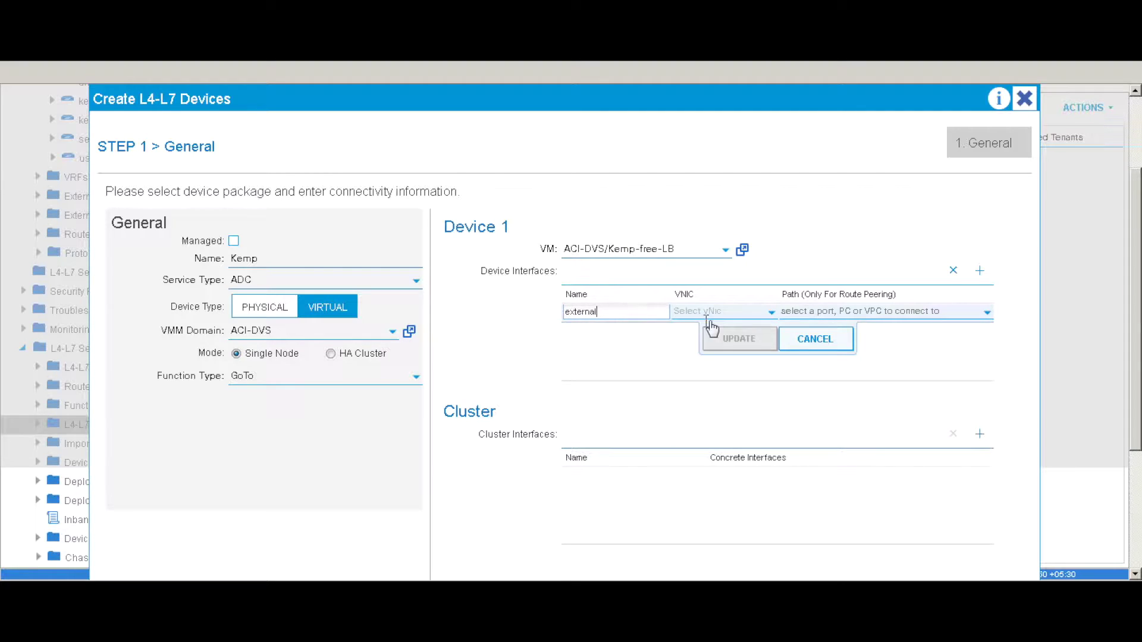
{"action": "left_click", "coordinate": [738, 313]}
{"action": "left_click", "coordinate": [722, 354]}
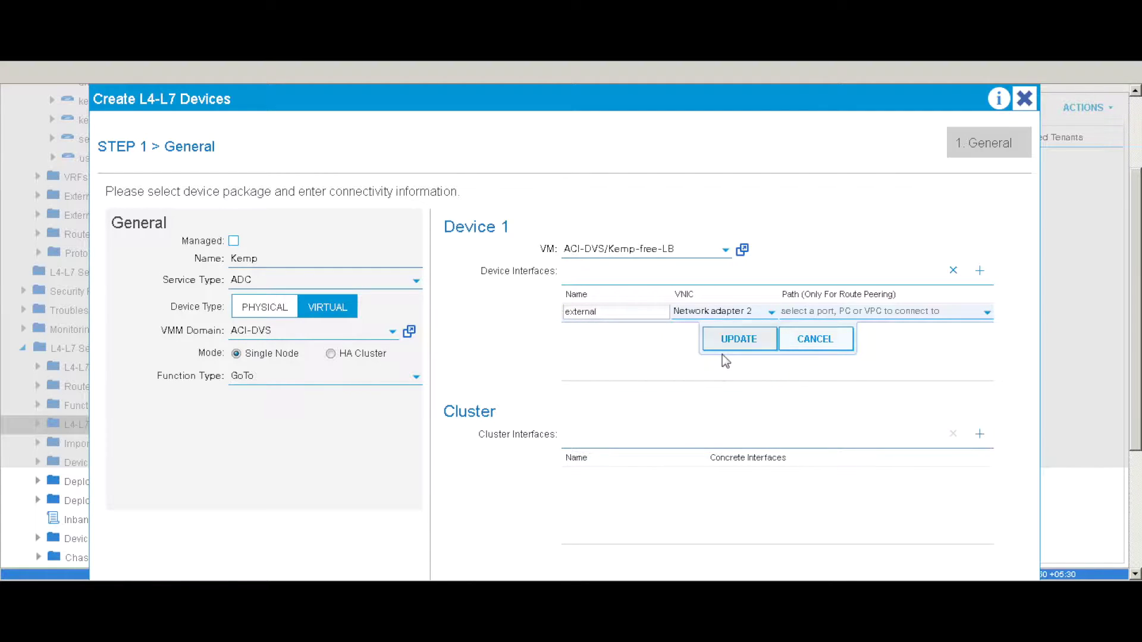
{"action": "left_click", "coordinate": [739, 341]}
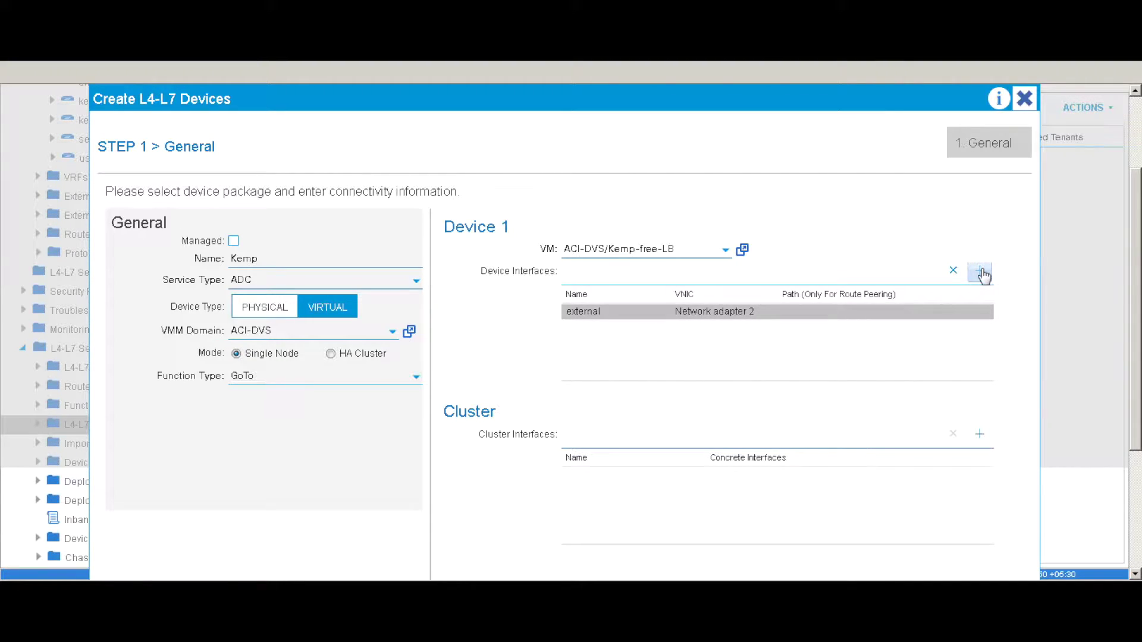
- Add a second device interface named internal that uses Network adapter 3
{"action": "left_click", "coordinate": [983, 275]}
{"action": "type", "text": "internal"}
{"action": "left_click", "coordinate": [716, 328]}
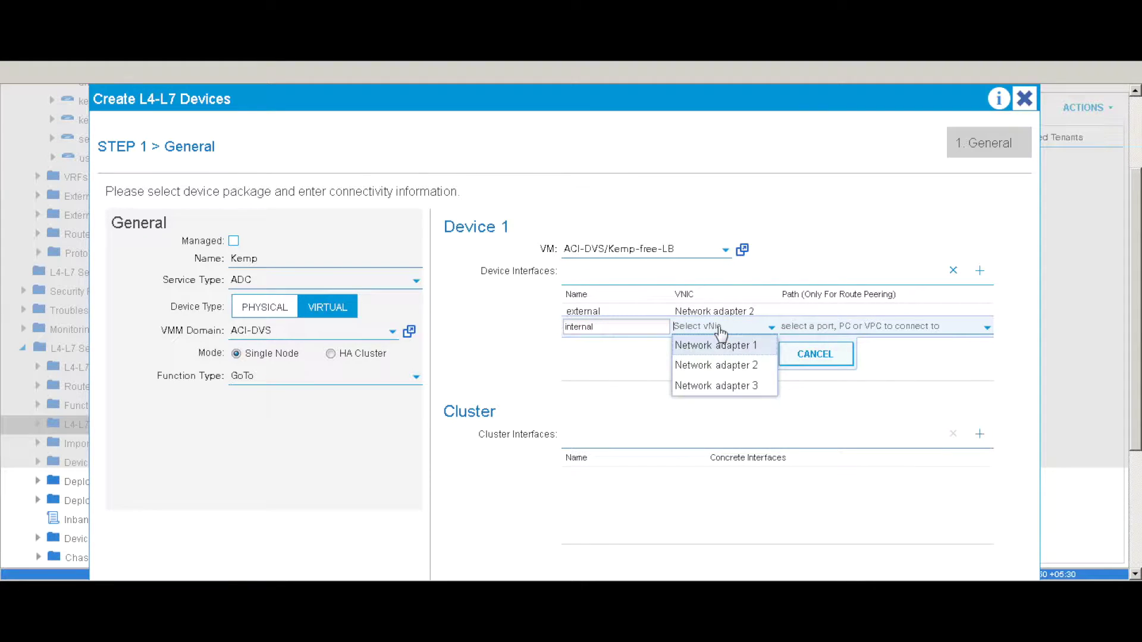
{"action": "left_click", "coordinate": [731, 387]}
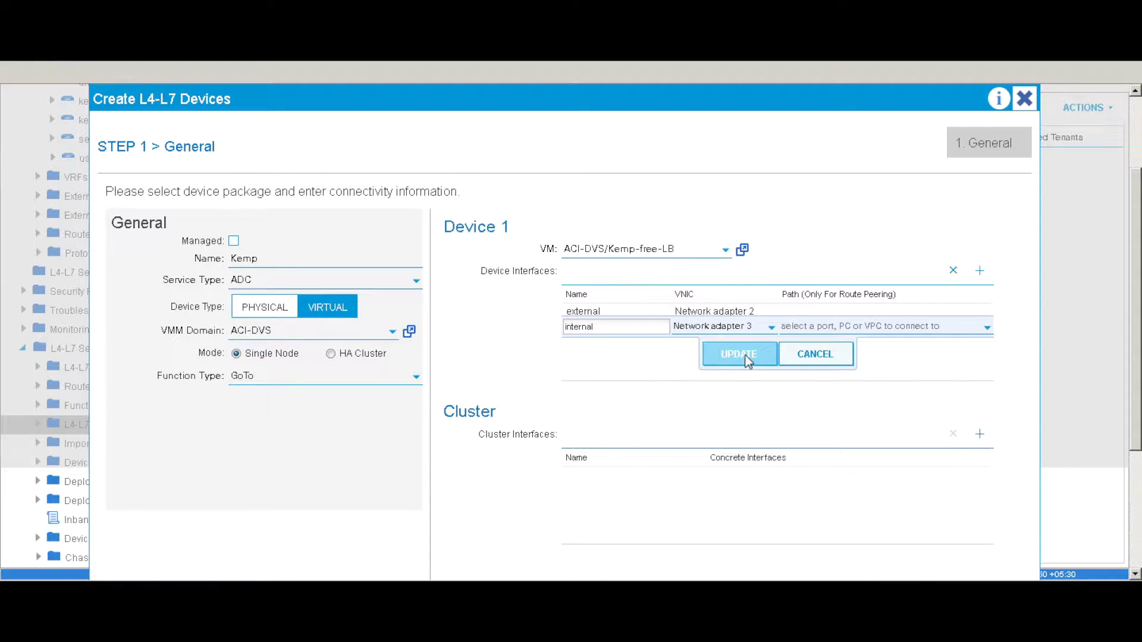
{"action": "left_click", "coordinate": [749, 356]}
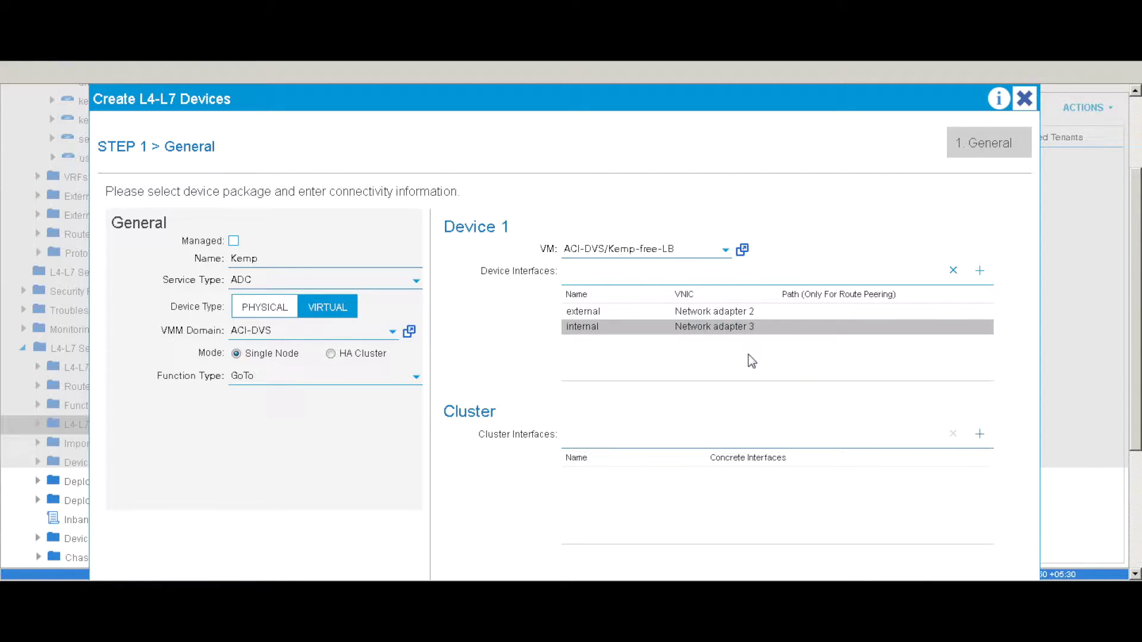
- Add a cluster interface named consumer and map it to the concrete interface Device1/external
{"action": "left_click", "coordinate": [981, 430]}
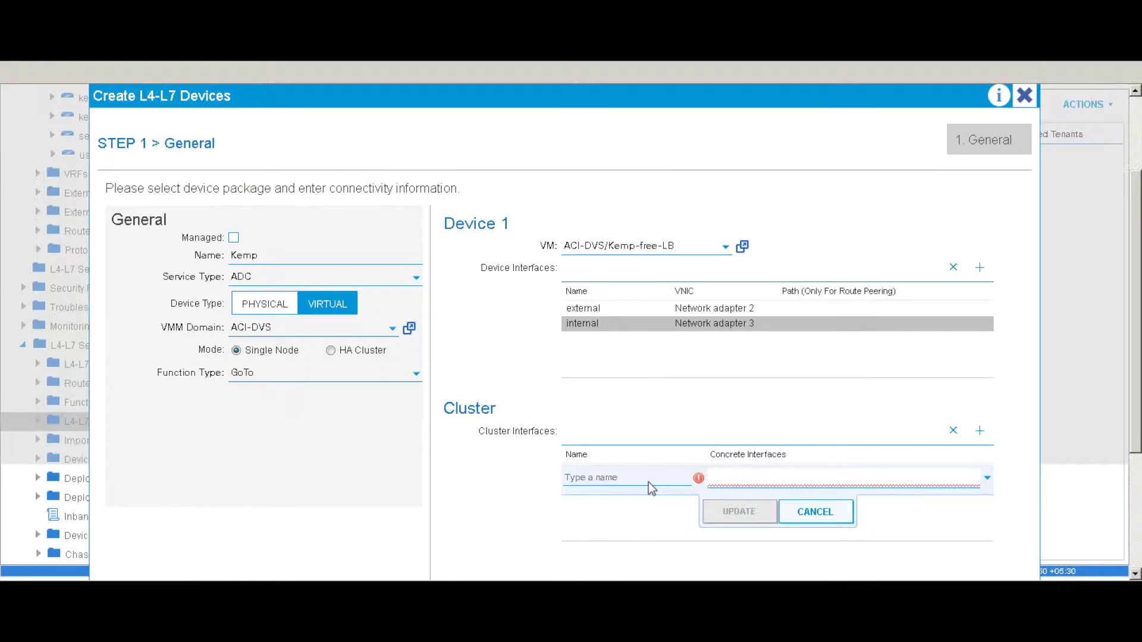
{"action": "scroll", "coordinate": [648, 483], "scroll_direction": "down", "scroll_amount": 1}
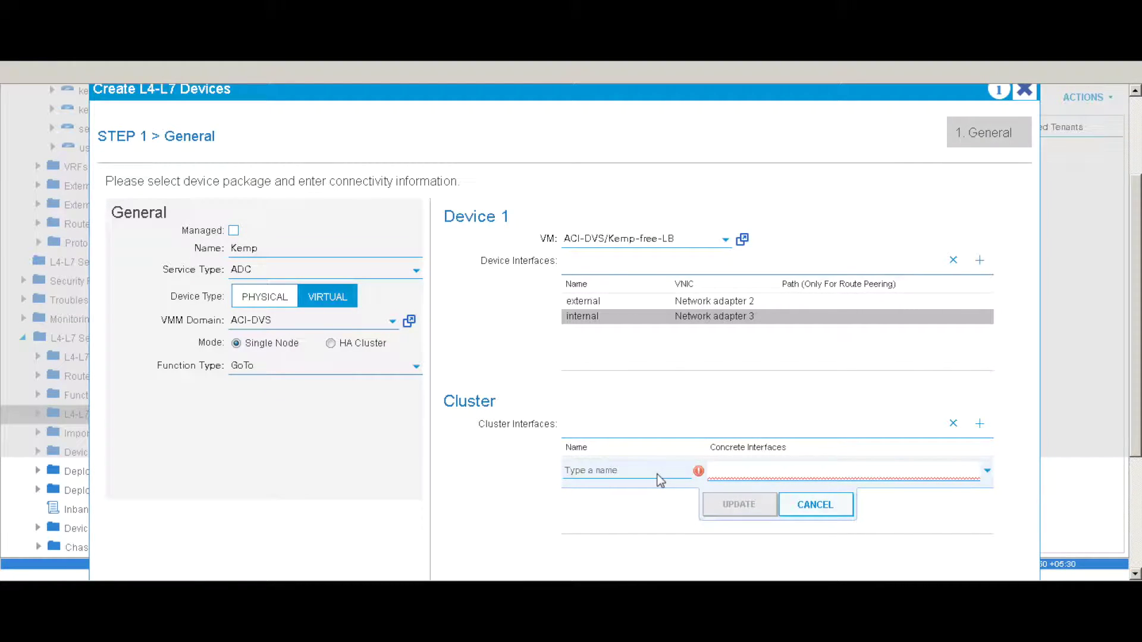
{"action": "scroll", "coordinate": [659, 480], "scroll_direction": "down", "scroll_amount": 3}
{"action": "left_click", "coordinate": [627, 391]}
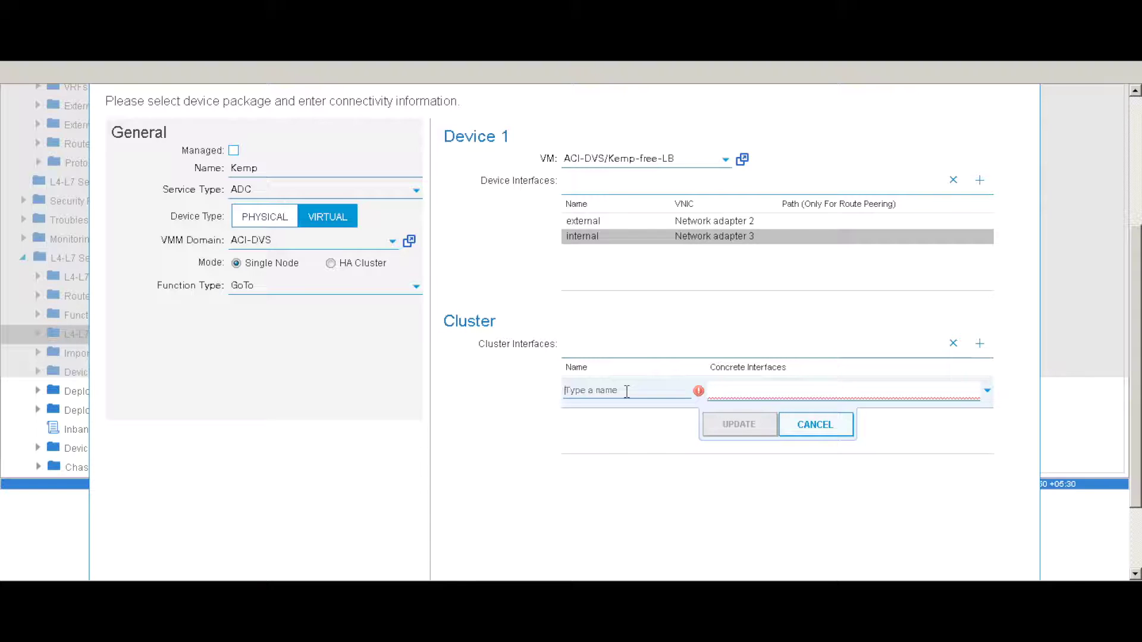
{"action": "type", "text": "consumer"}
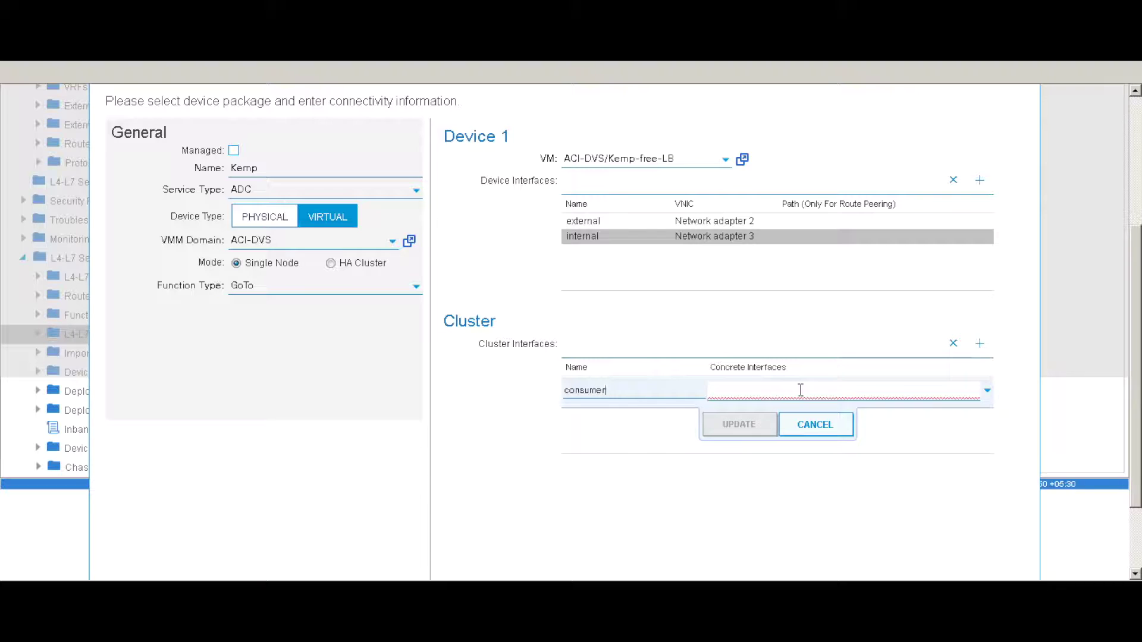
{"action": "left_click", "coordinate": [987, 391]}
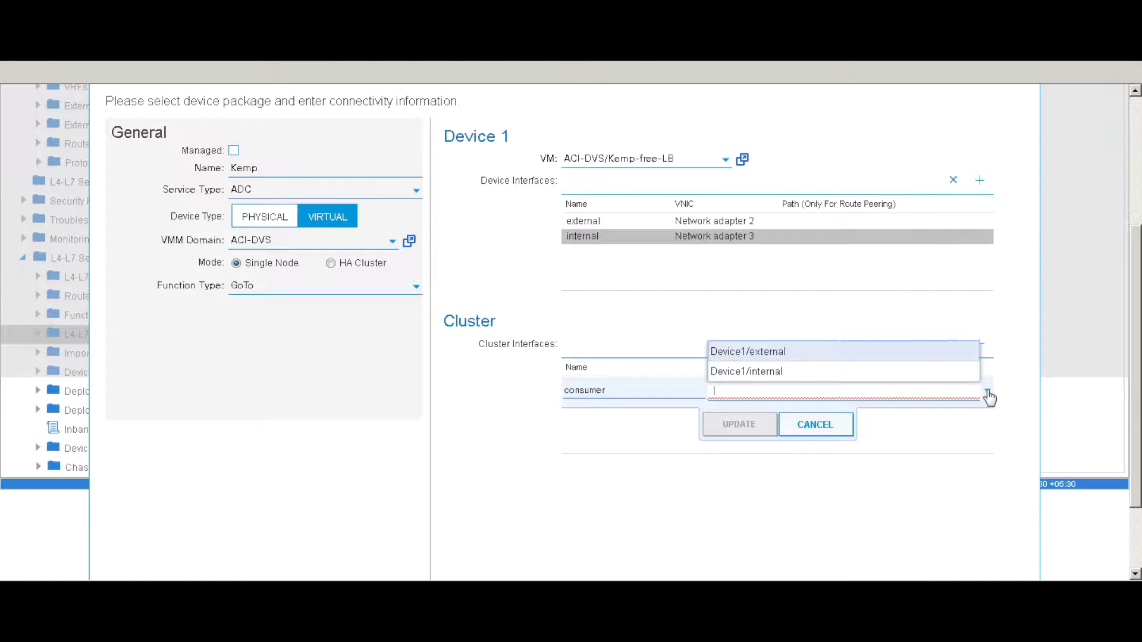
{"action": "left_click", "coordinate": [818, 357]}
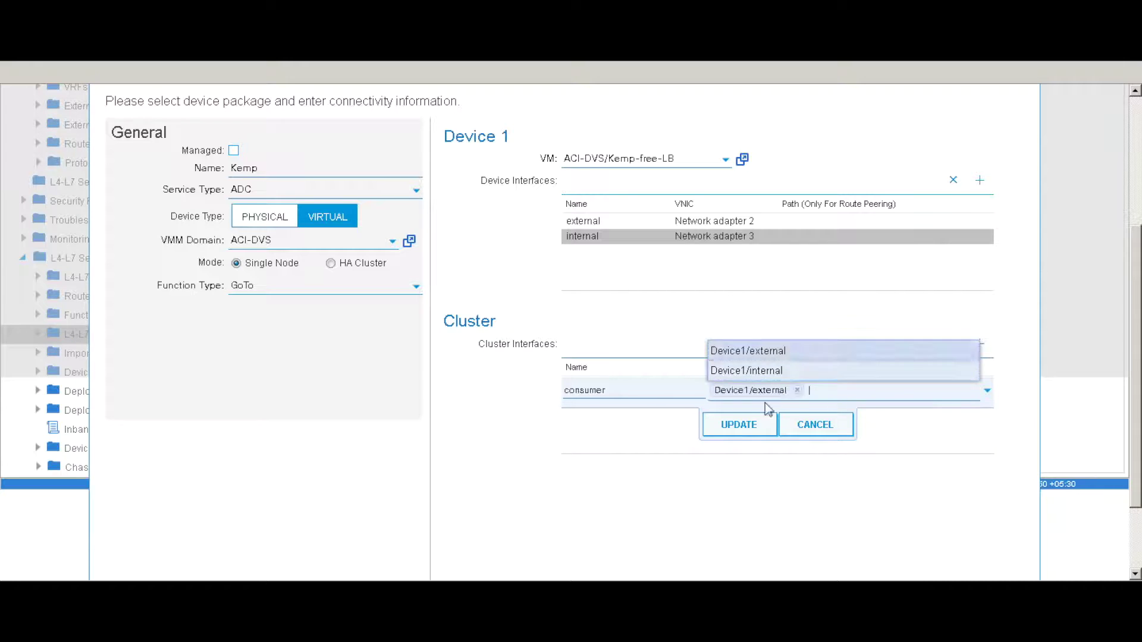
{"action": "left_click", "coordinate": [740, 427]}
- Add a cluster interface named provider mapped to the concrete interface Device1/internal, and finish creating the Kemp device
{"action": "left_click", "coordinate": [979, 346]}
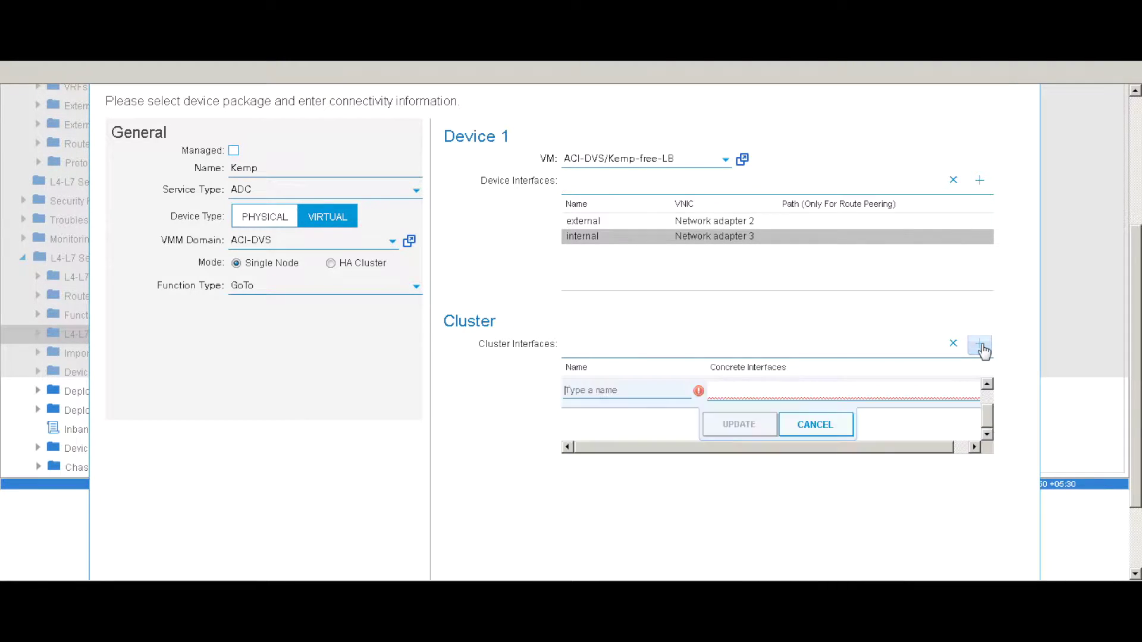
{"action": "left_click", "coordinate": [658, 391]}
{"action": "type", "text": "provider"}
{"action": "left_click", "coordinate": [756, 398]}
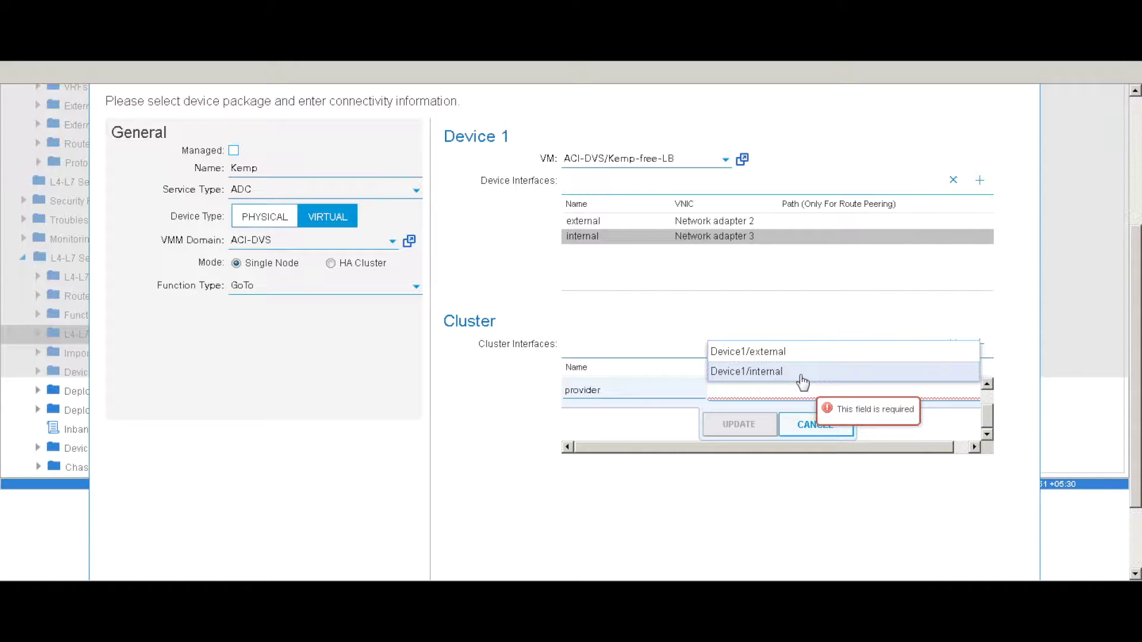
{"action": "left_click", "coordinate": [800, 372]}
{"action": "left_click", "coordinate": [739, 425]}
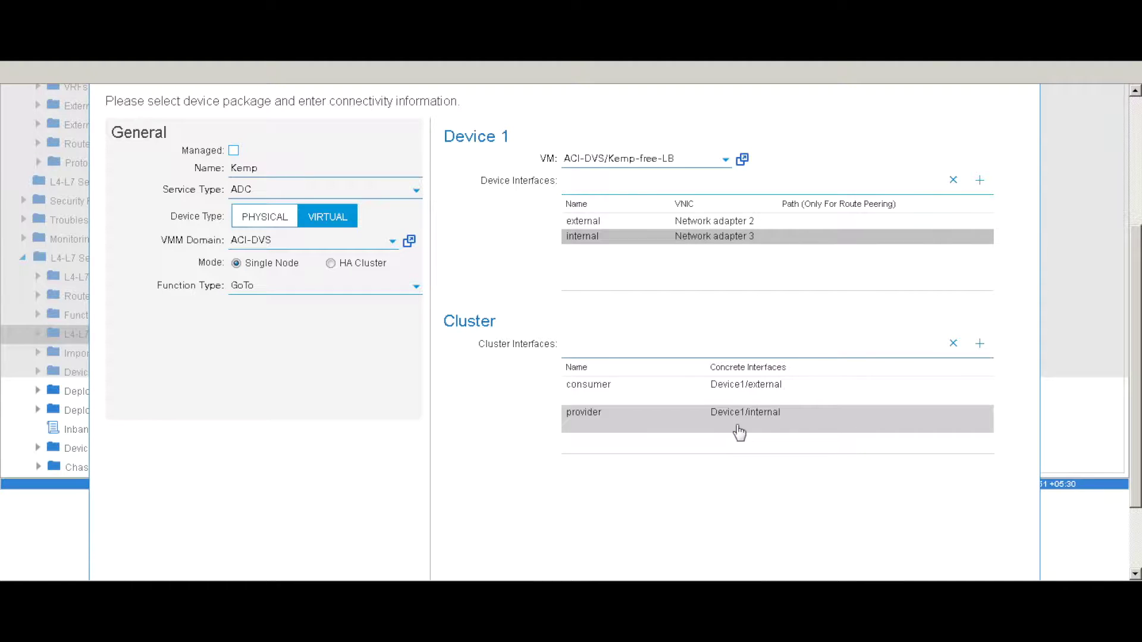
{"action": "left_click_drag", "start_coordinate": [1135, 313], "coordinate": [1134, 526]}
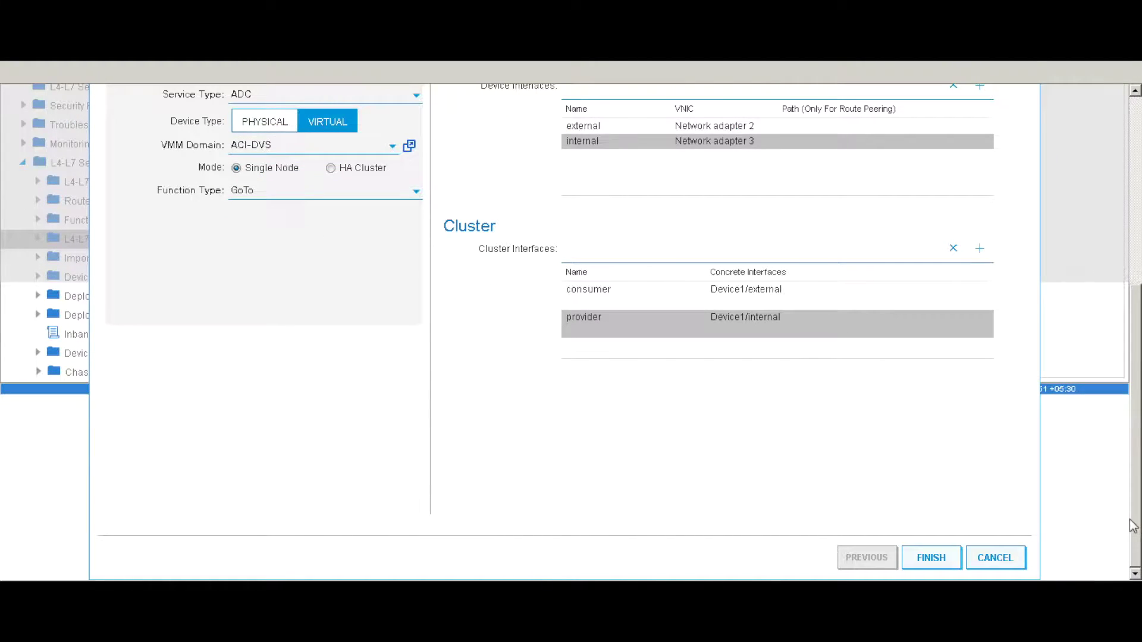
{"action": "left_click", "coordinate": [945, 559]}
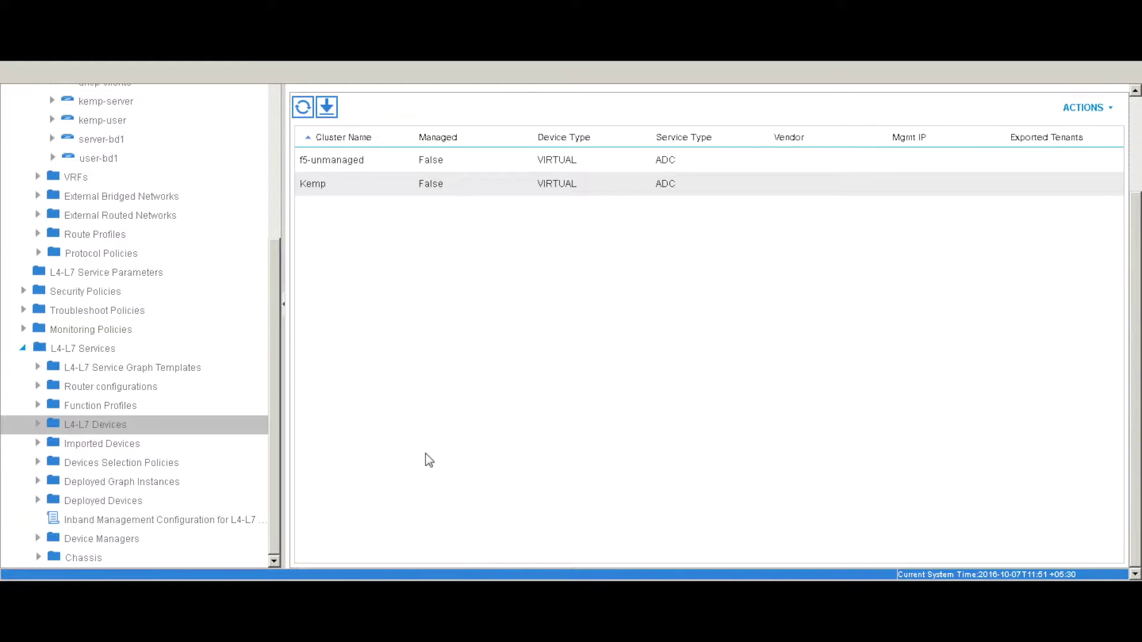
- Create an L4-L7 service graph template named kemp-loadbalancer with the Kemp device cluster as a Two-Arm ADC node between consumer and provider
{"action": "right_click", "coordinate": [143, 372]}
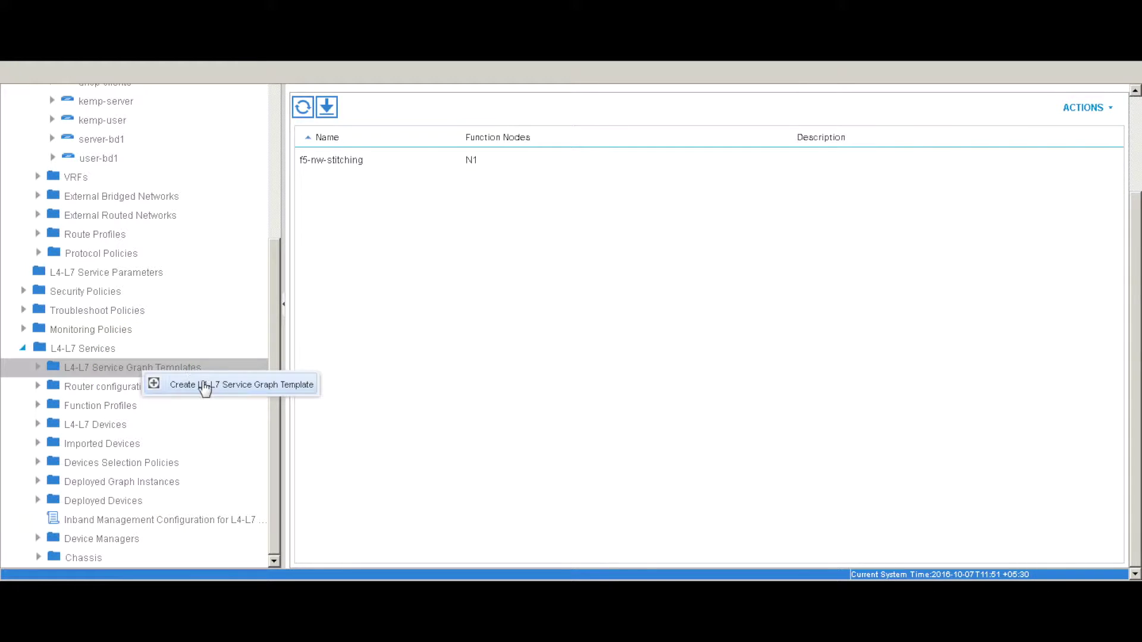
{"action": "left_click", "coordinate": [206, 388]}
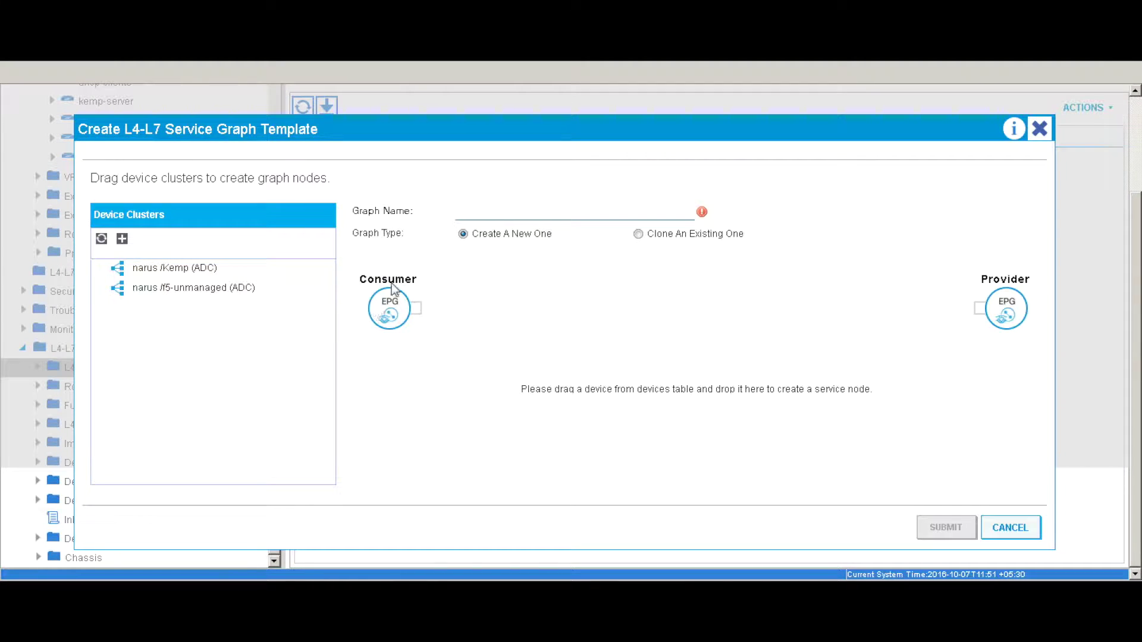
{"action": "type", "text": "kemp-load"}
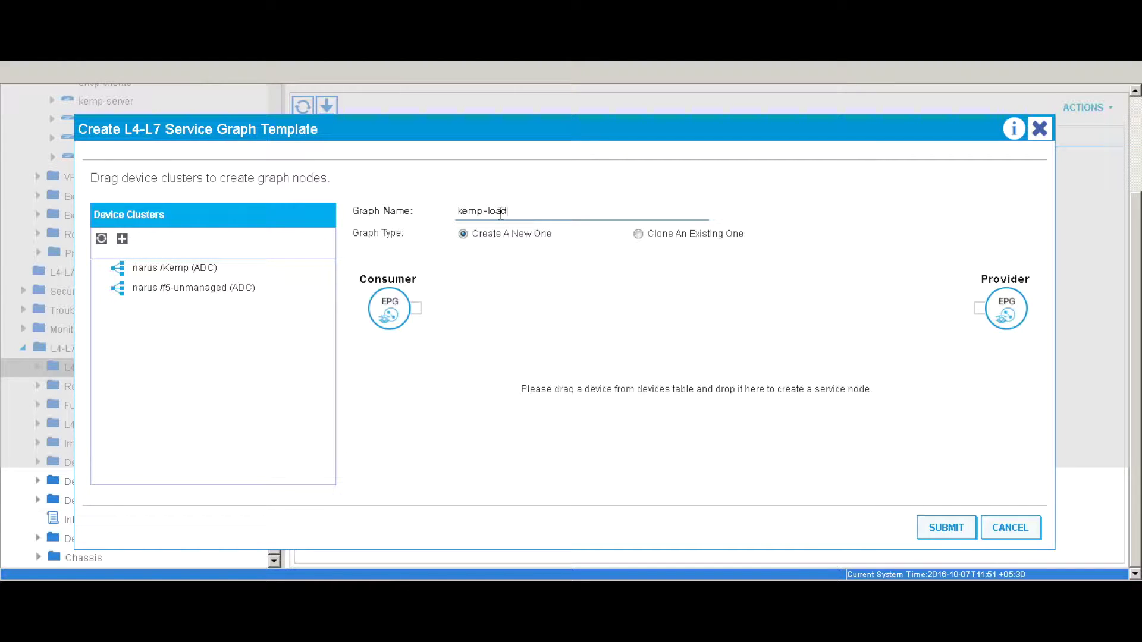
{"action": "type", "text": "balancer"}
{"action": "left_click_drag", "start_coordinate": [151, 276], "coordinate": [572, 310]}
{"action": "left_click", "coordinate": [432, 424]}
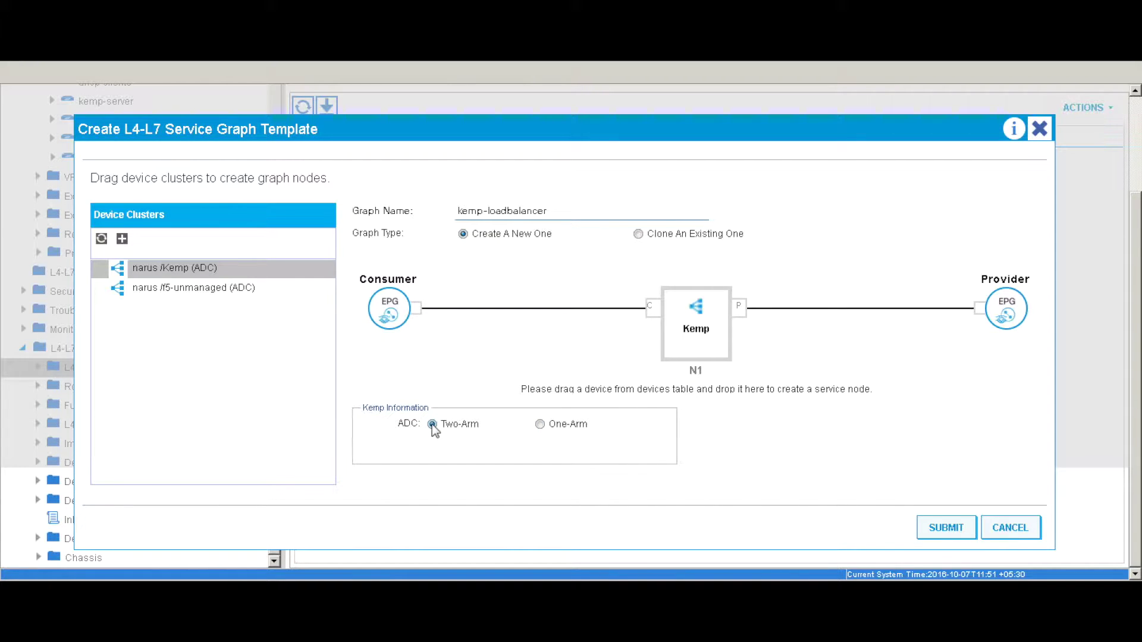
{"action": "left_click", "coordinate": [948, 534]}
{"action": "left_click", "coordinate": [948, 533]}
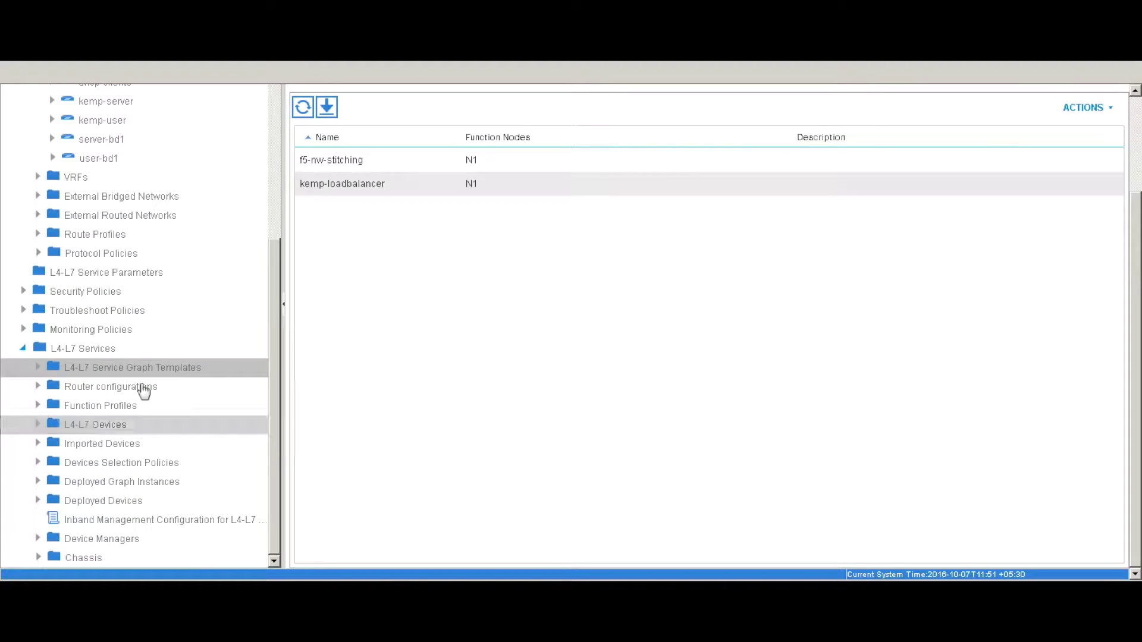
- Start applying the kemp-loadbalancer graph template to EPGs, with epg-kemp-user as the consumer and epg-kemp-server as the provider
{"action": "left_click", "coordinate": [37, 368]}
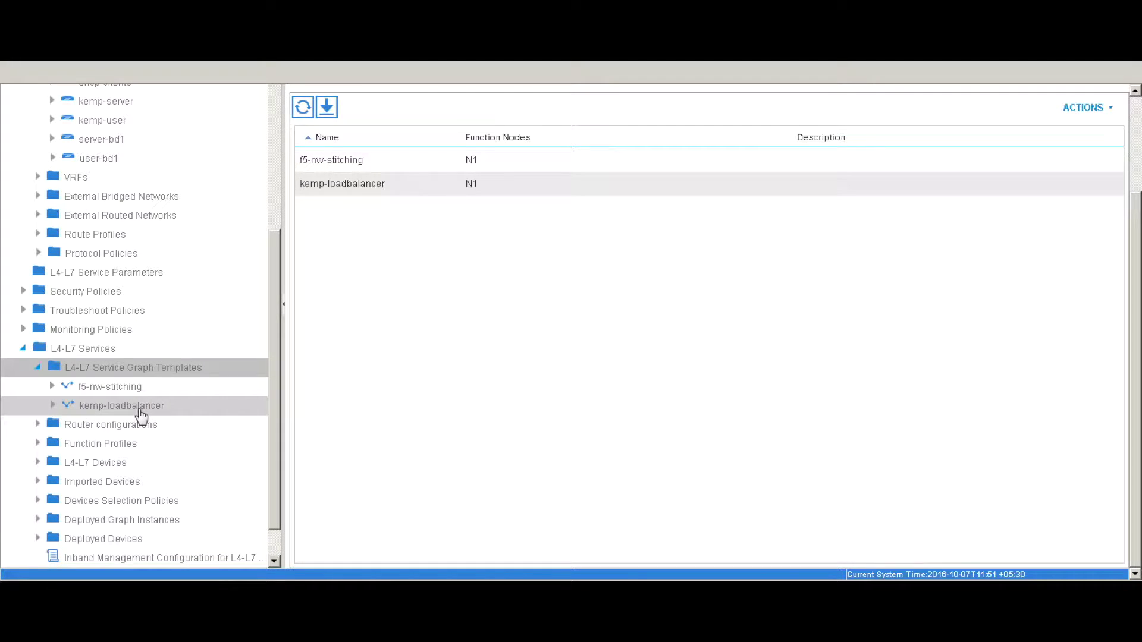
{"action": "left_click", "coordinate": [141, 410]}
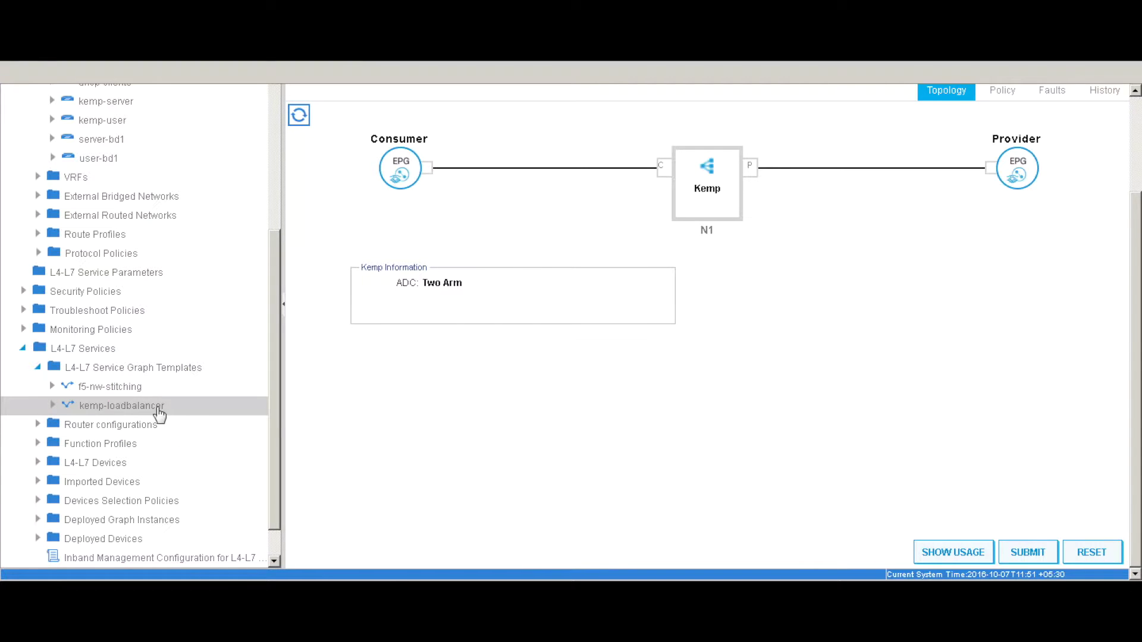
{"action": "right_click", "coordinate": [158, 408]}
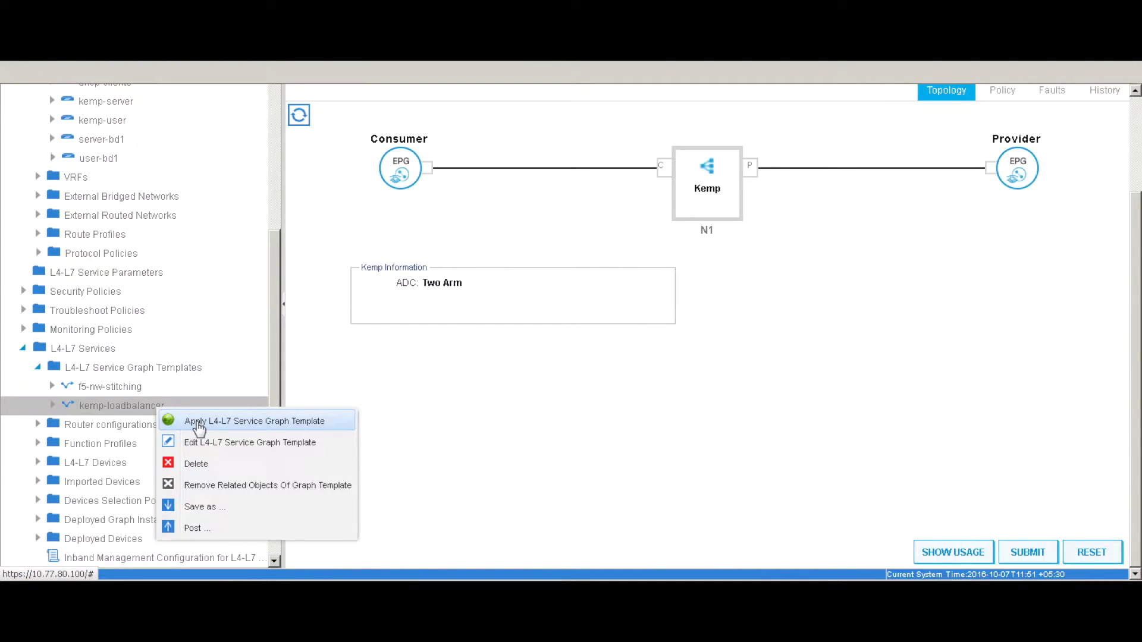
{"action": "left_click", "coordinate": [198, 424]}
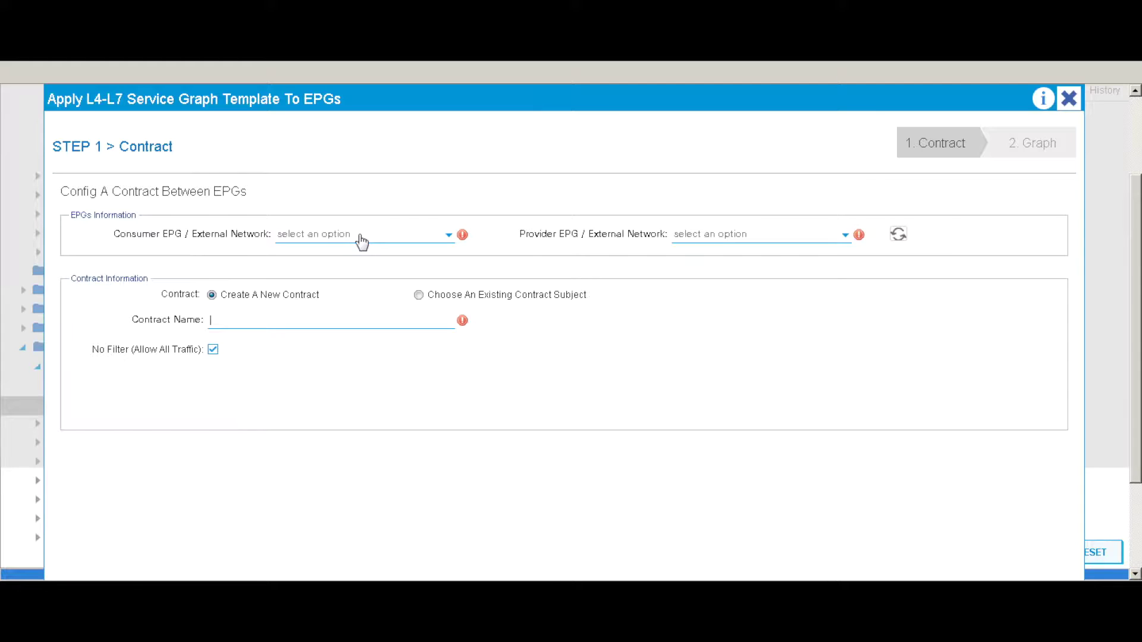
{"action": "left_click", "coordinate": [432, 243]}
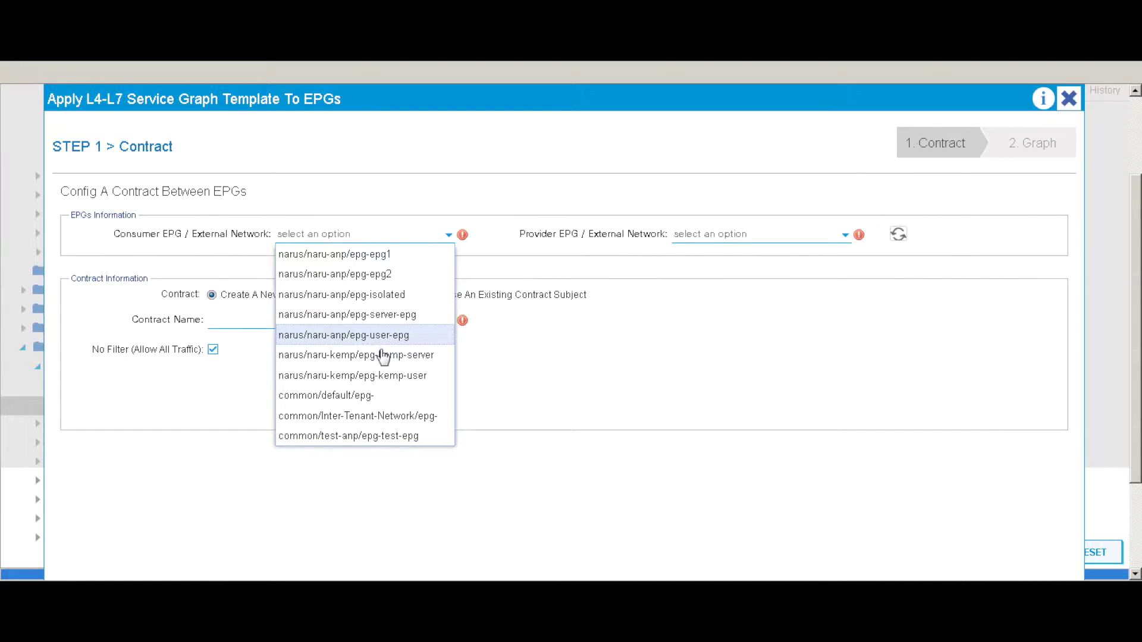
{"action": "left_click", "coordinate": [406, 375]}
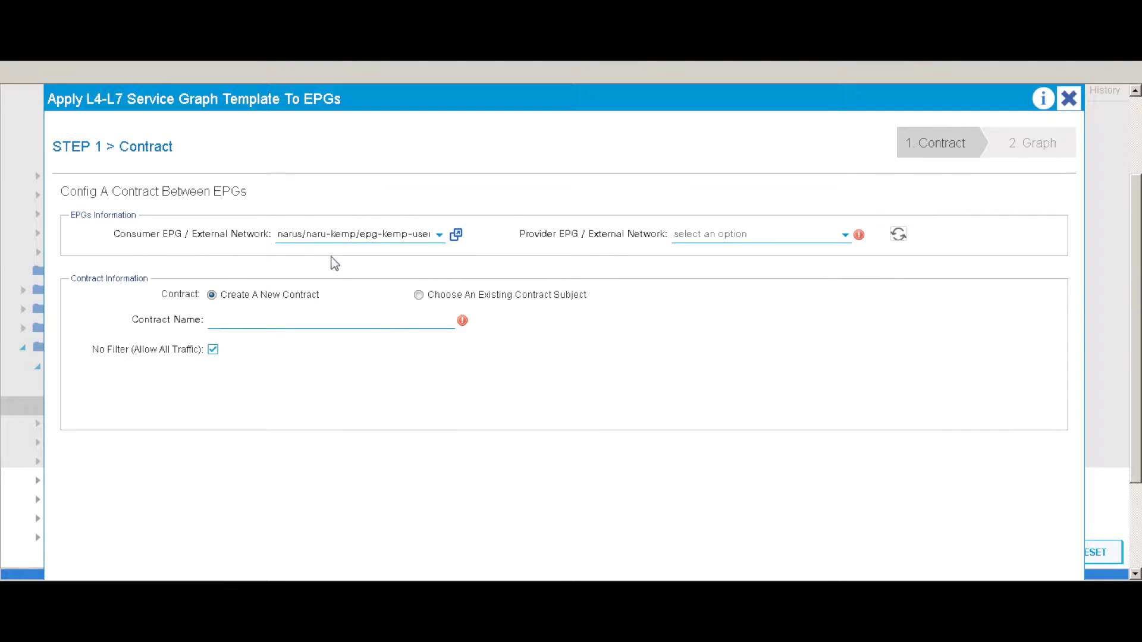
{"action": "left_click", "coordinate": [760, 236]}
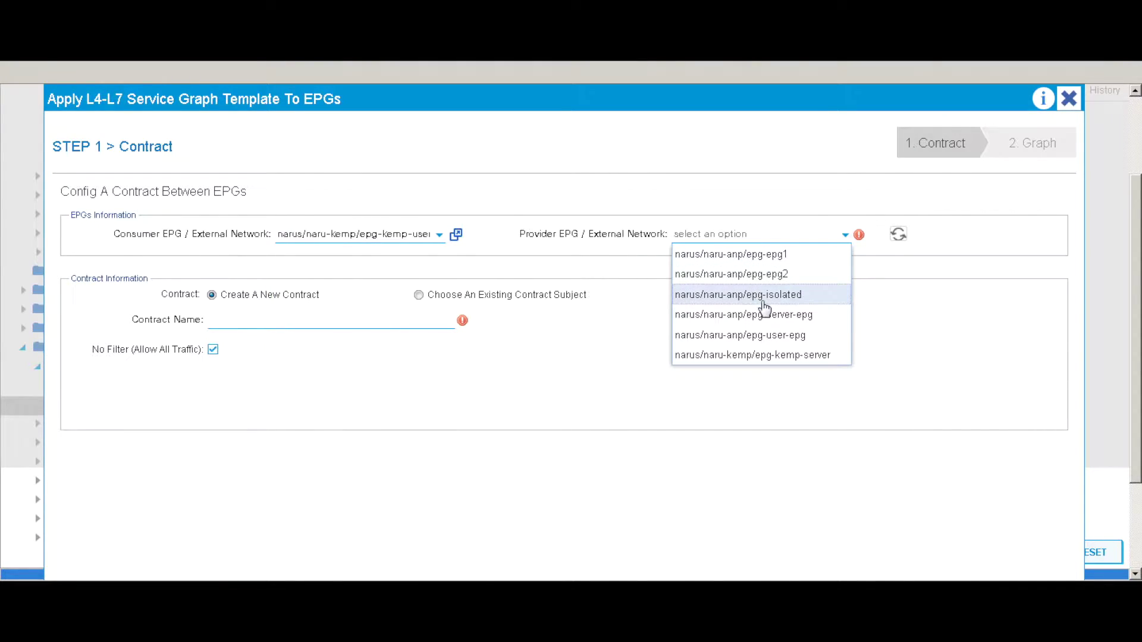
{"action": "left_click", "coordinate": [772, 356]}
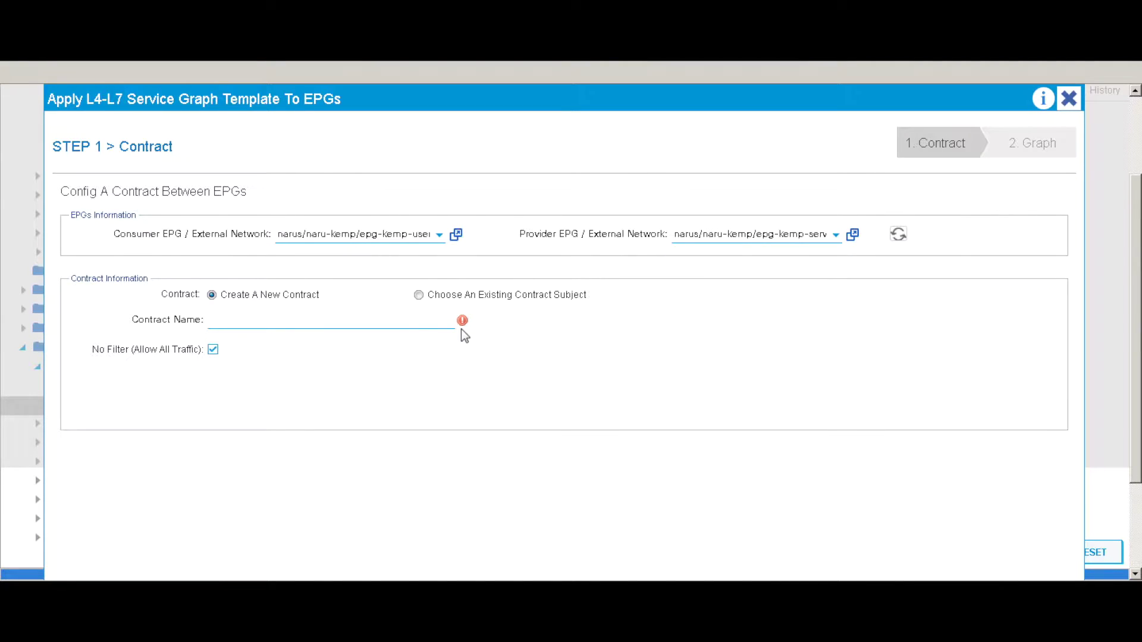
- Create a new contract named permit-all that allows all traffic, and finish applying the service graph with the prefilled connector settings
{"action": "left_click", "coordinate": [266, 319]}
{"action": "type", "text": "permit-all"}
{"action": "left_click", "coordinate": [1135, 307]}
{"action": "left_click_drag", "start_coordinate": [1135, 306], "coordinate": [1134, 390]}
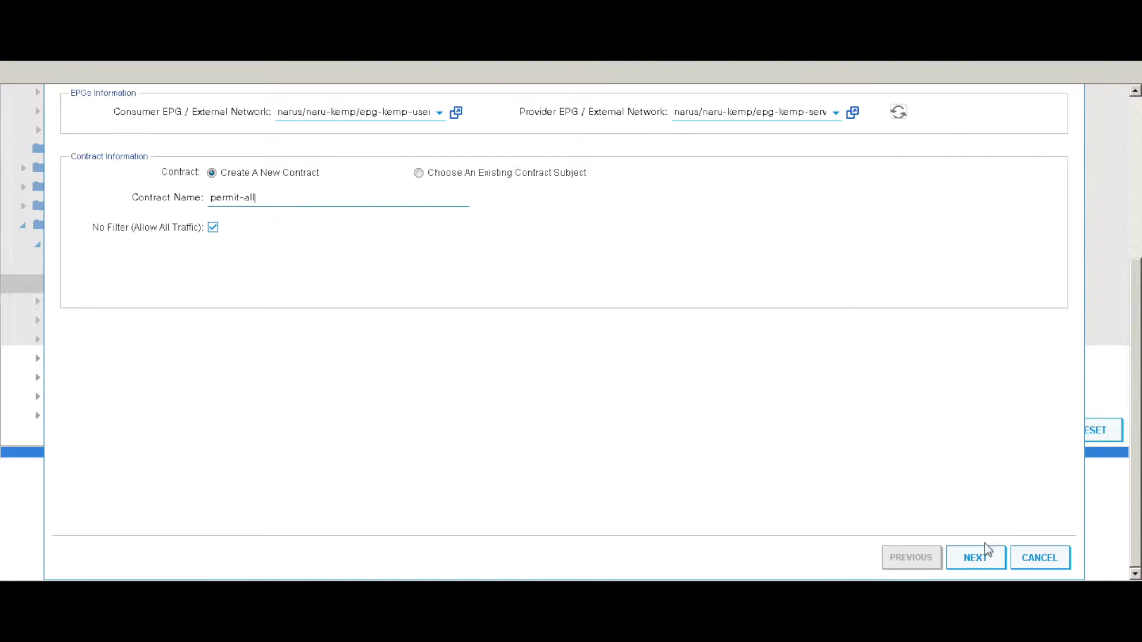
{"action": "left_click", "coordinate": [984, 559]}
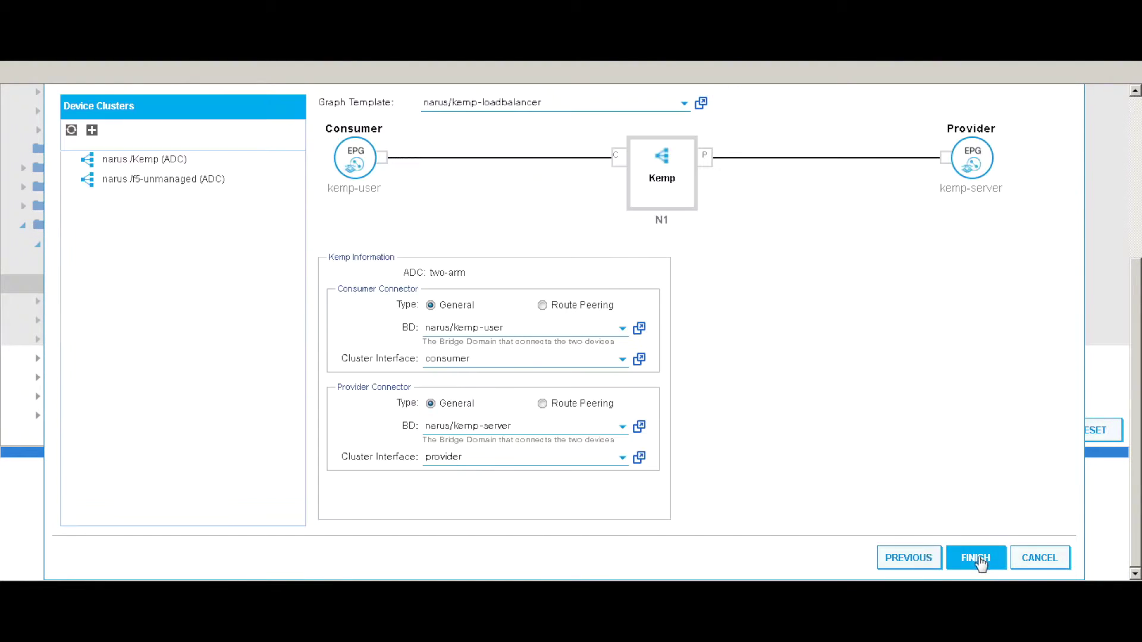
{"action": "left_click", "coordinate": [981, 558]}
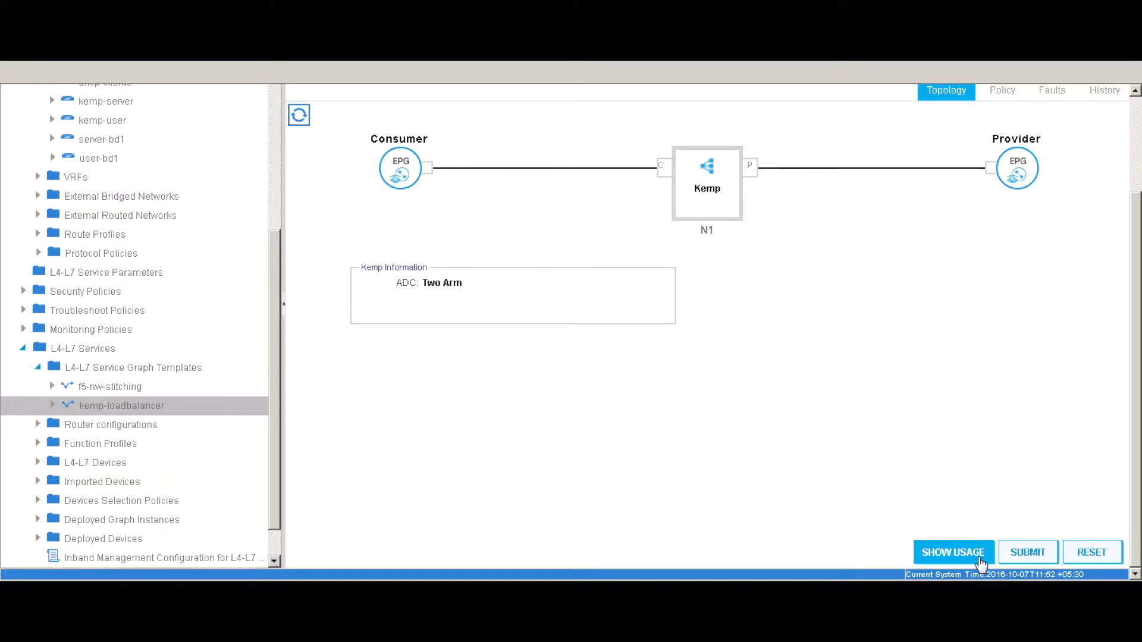
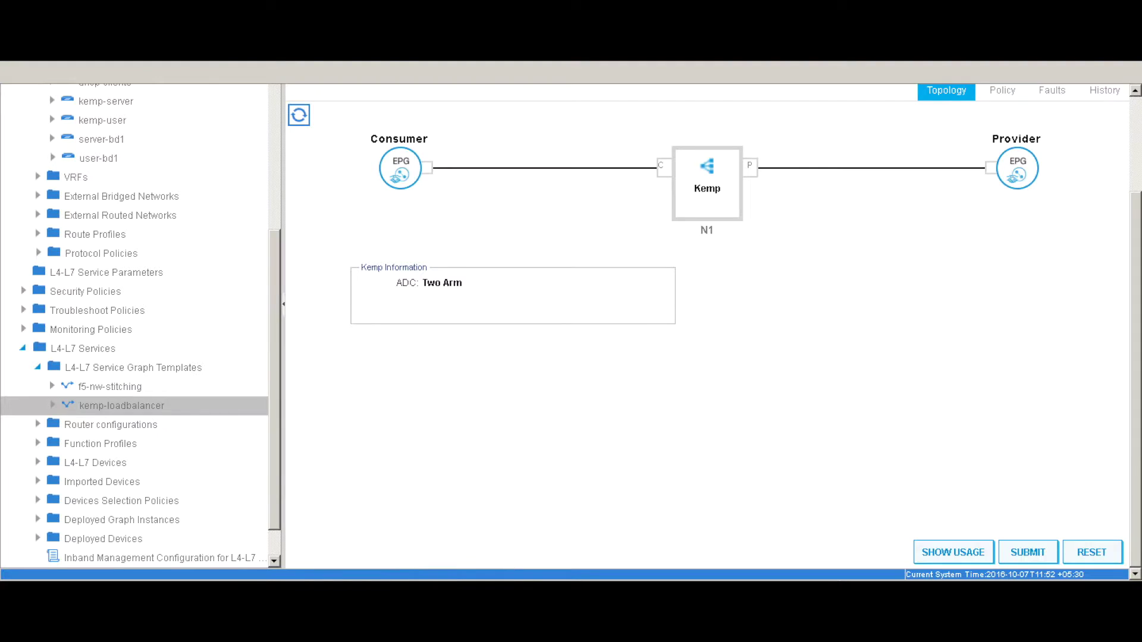
- Switch to the vSphere Client and check the network labels of Network adapters 2 and 3 in the Kemp-free-LB virtual machine settings
{"action": "left_click", "coordinate": [428, 589]}
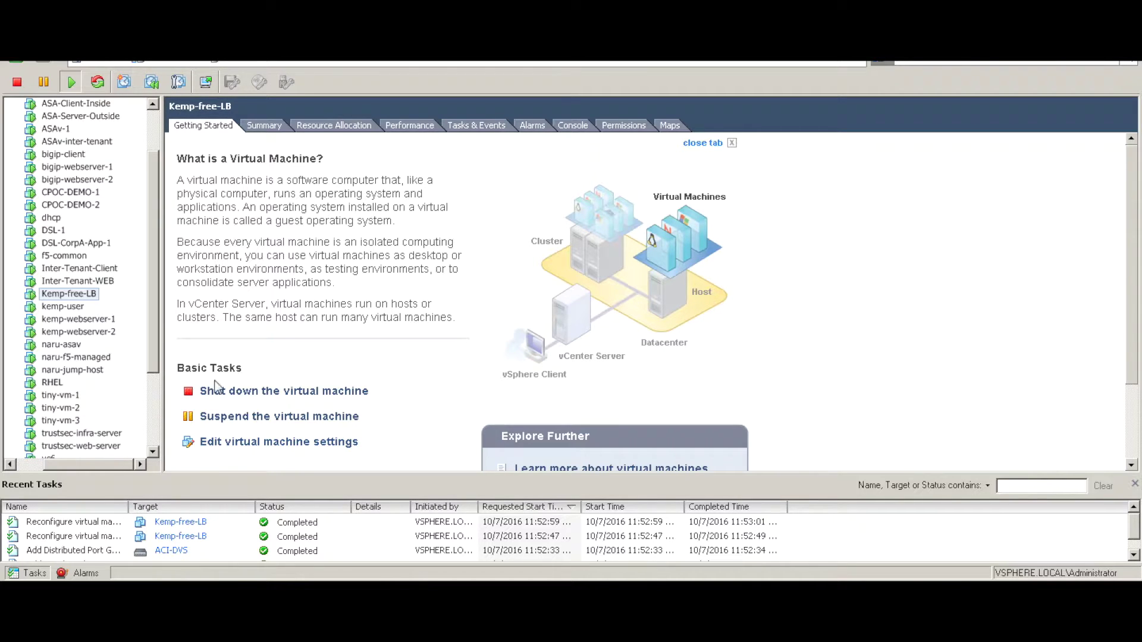
{"action": "left_click", "coordinate": [260, 447]}
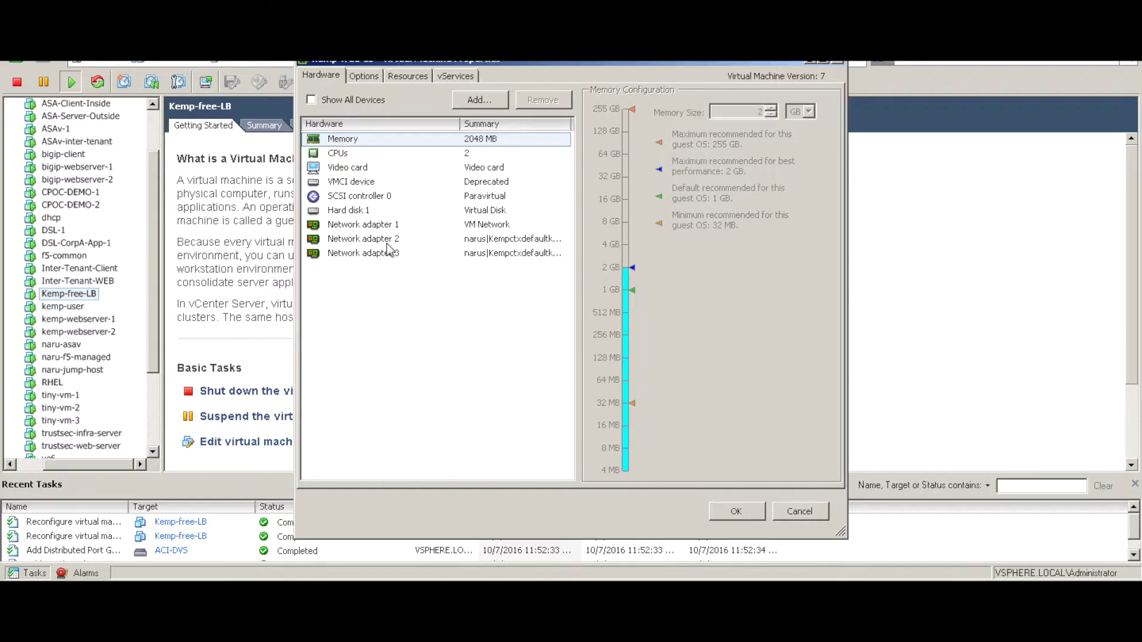
{"action": "left_click", "coordinate": [534, 243]}
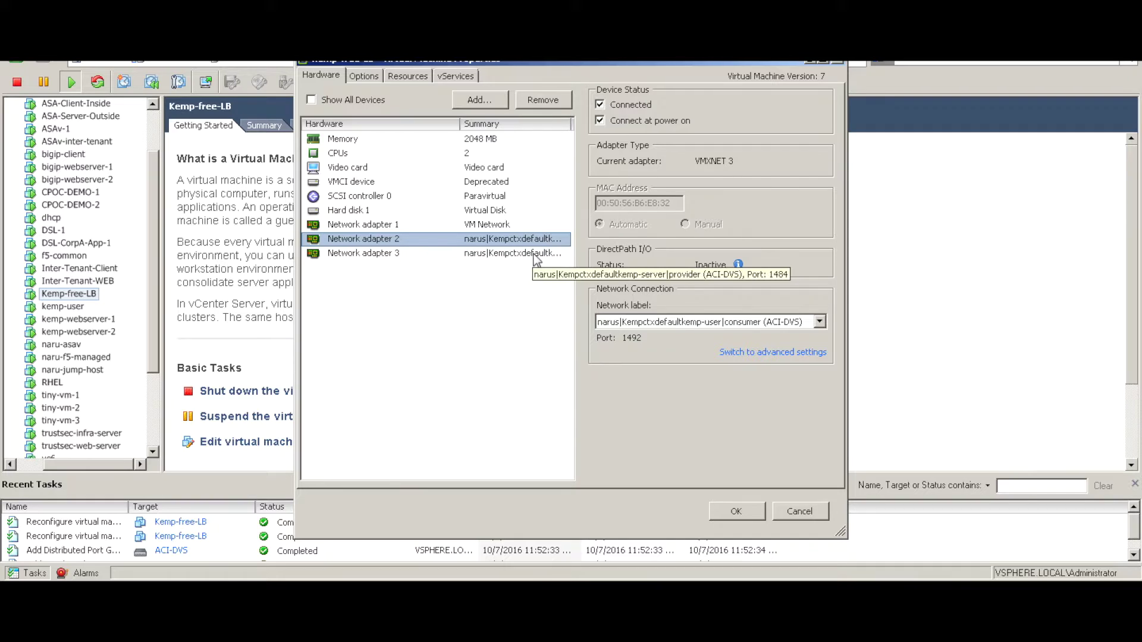
{"action": "left_click", "coordinate": [536, 256]}
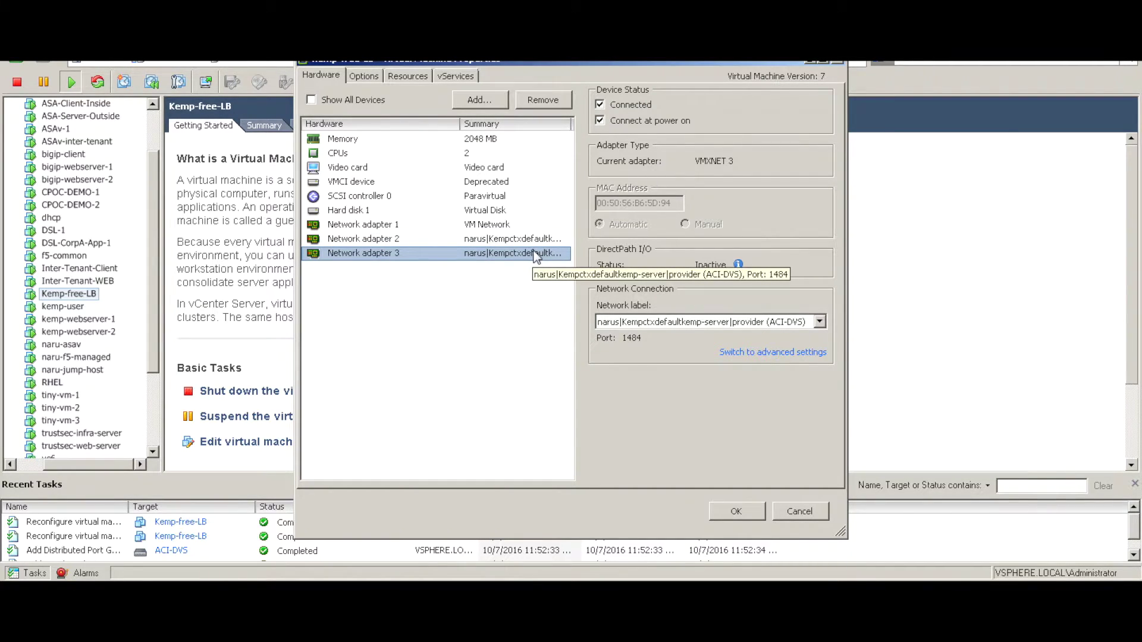
{"action": "left_click", "coordinate": [534, 243]}
{"action": "left_click", "coordinate": [537, 252]}
{"action": "left_click", "coordinate": [539, 240]}
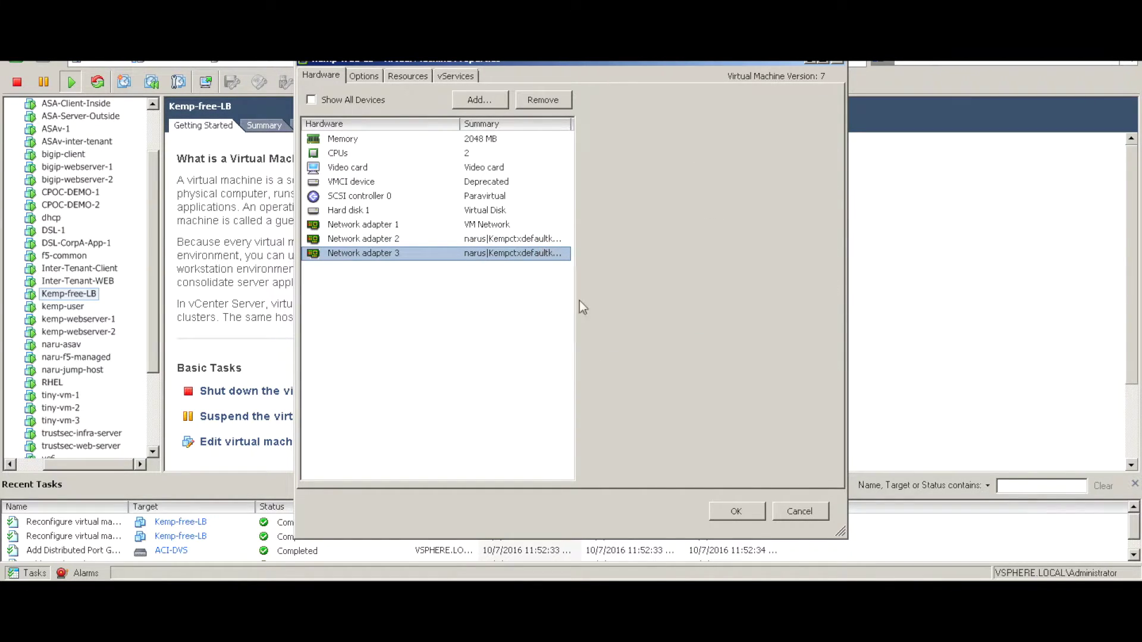
{"action": "left_click", "coordinate": [748, 511]}
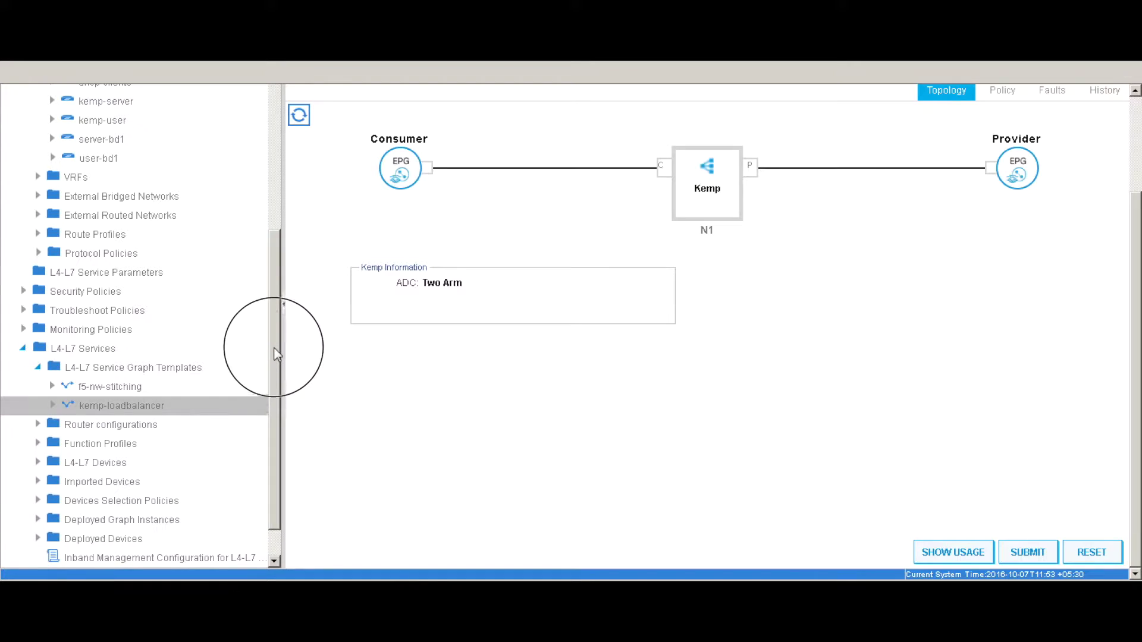
- Switch back to Cisco APIC and view the consumer and provider connectors of Function Node - N1 in the kemp-loadbalancer template
{"action": "left_click_drag", "start_coordinate": [276, 348], "coordinate": [284, 480]}
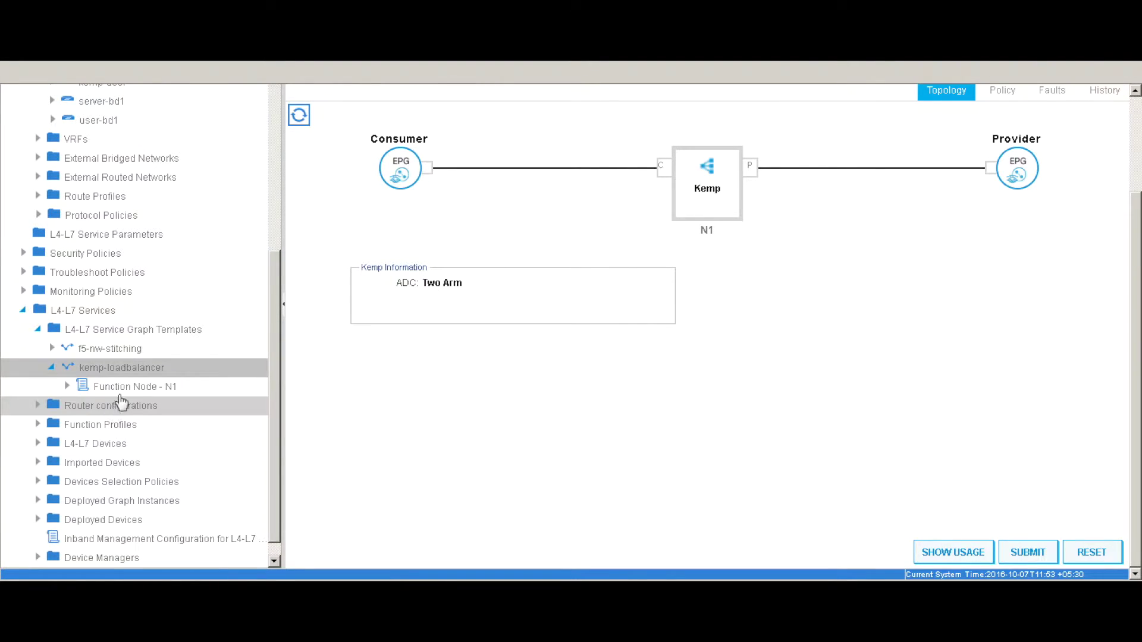
{"action": "left_click", "coordinate": [65, 388]}
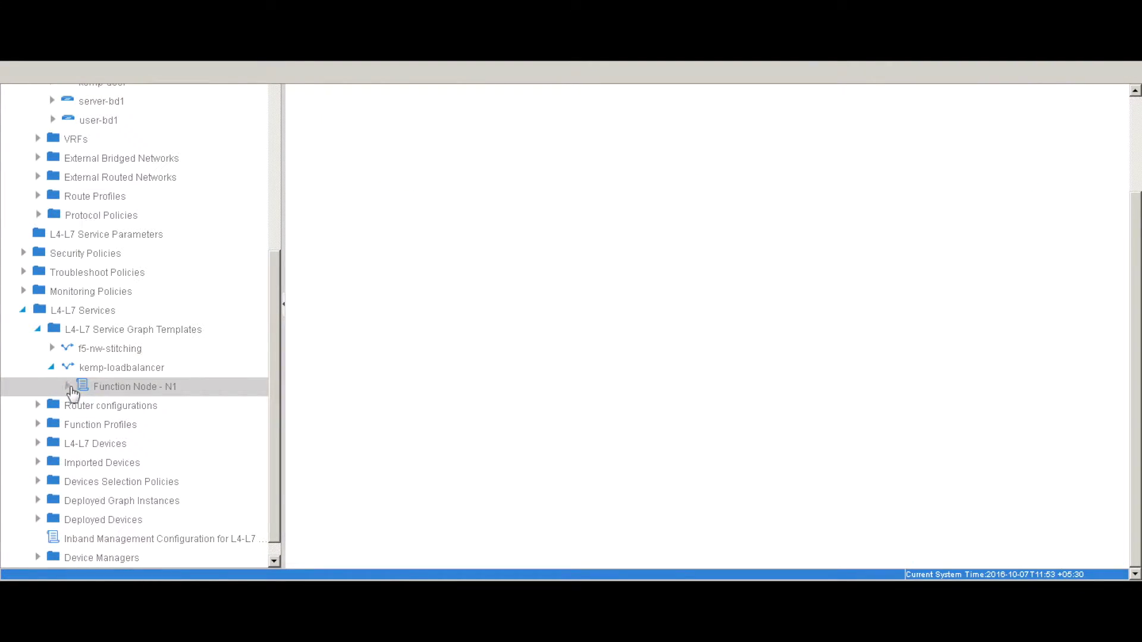
{"action": "left_click", "coordinate": [66, 387]}
{"action": "left_click", "coordinate": [132, 407]}
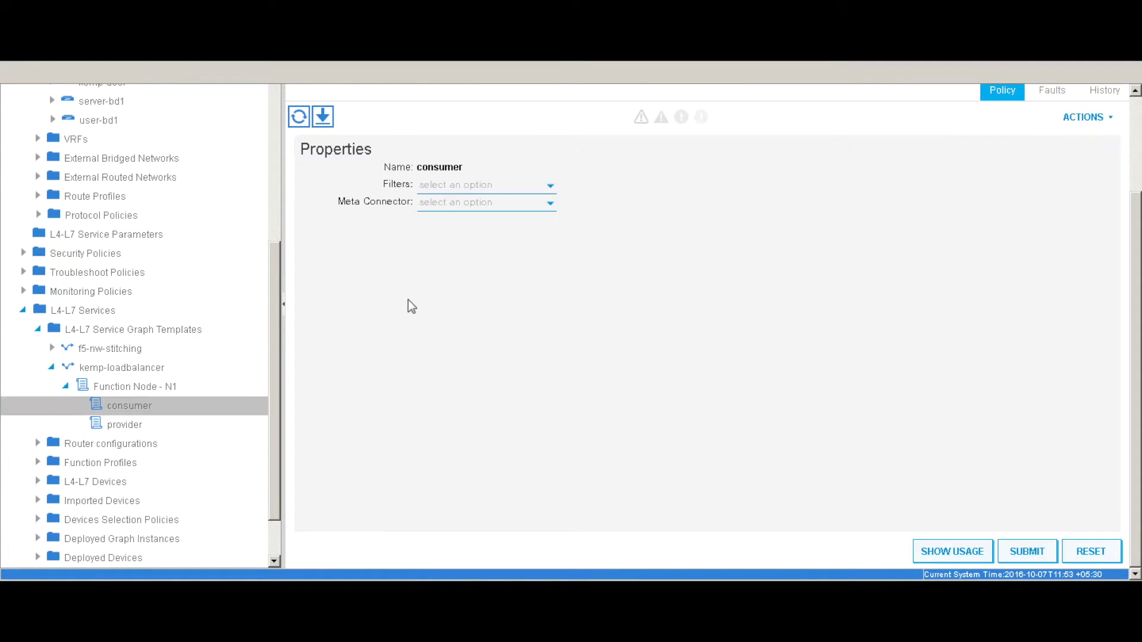
{"action": "left_click", "coordinate": [132, 426]}
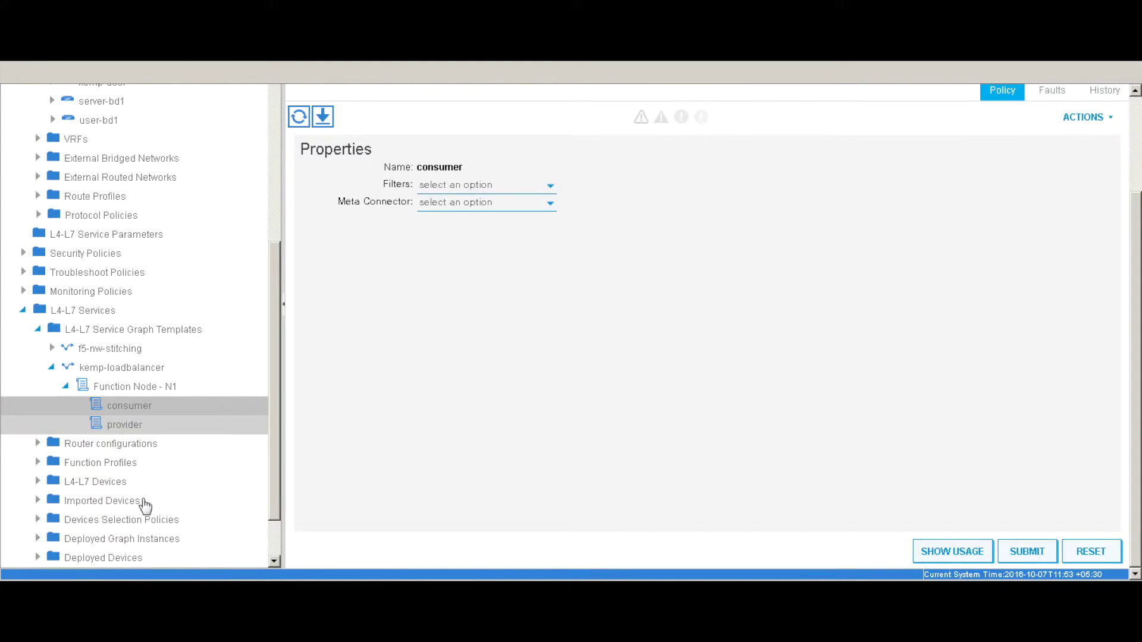
- Expand the deployed graph instance permit-all-kemp-loadbalancer-narus to list its function node
{"action": "left_click_drag", "start_coordinate": [276, 400], "coordinate": [288, 576]}
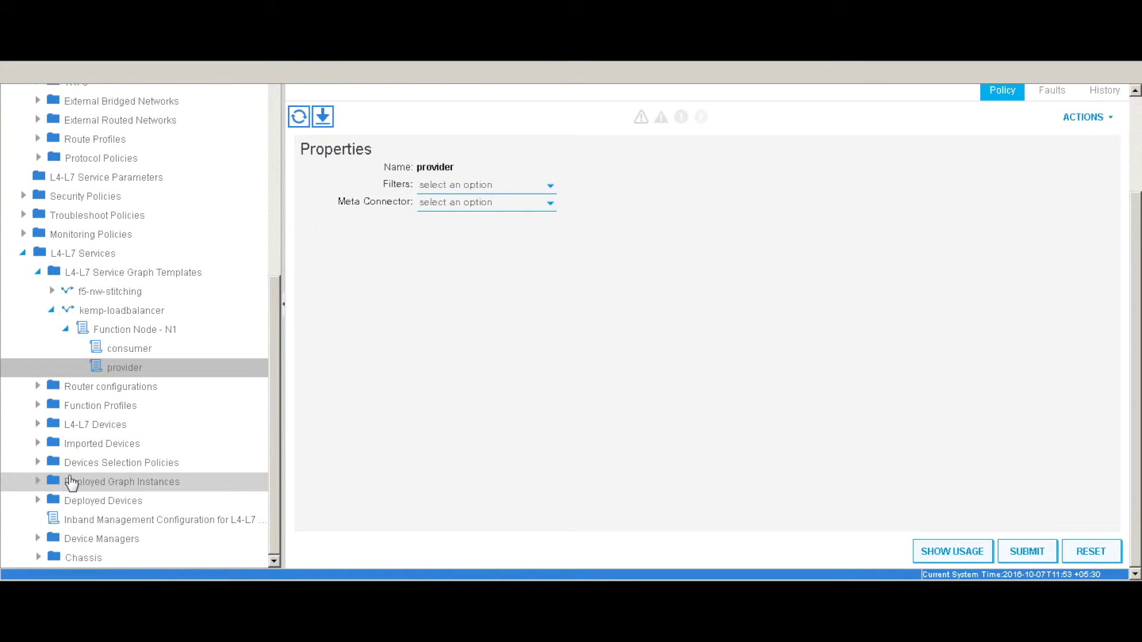
{"action": "left_click", "coordinate": [38, 485]}
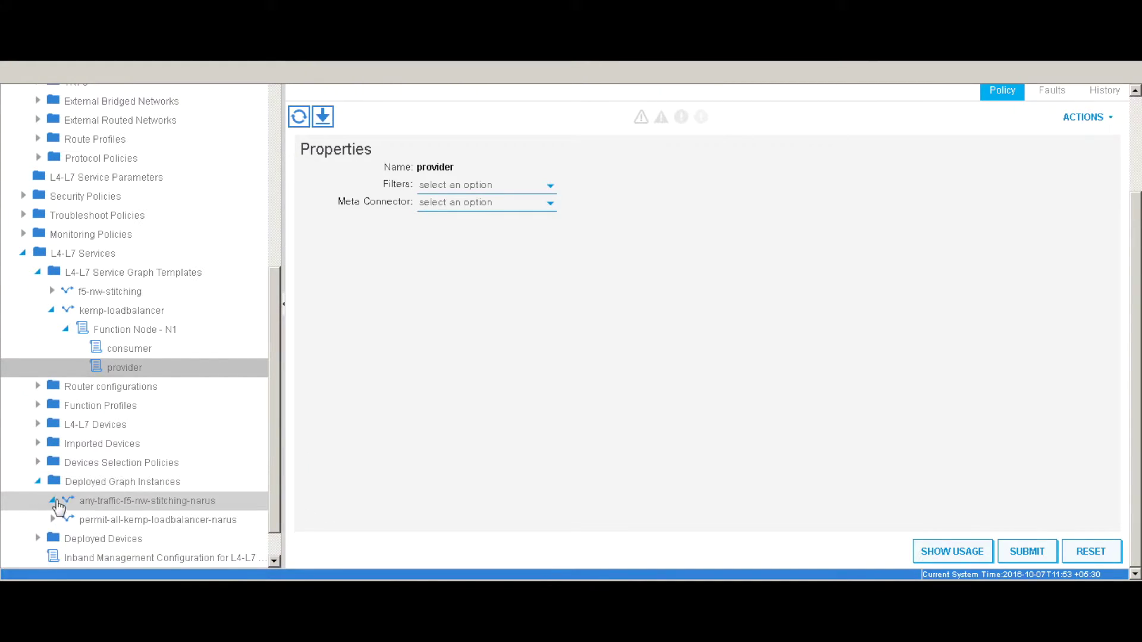
{"action": "left_click", "coordinate": [52, 520]}
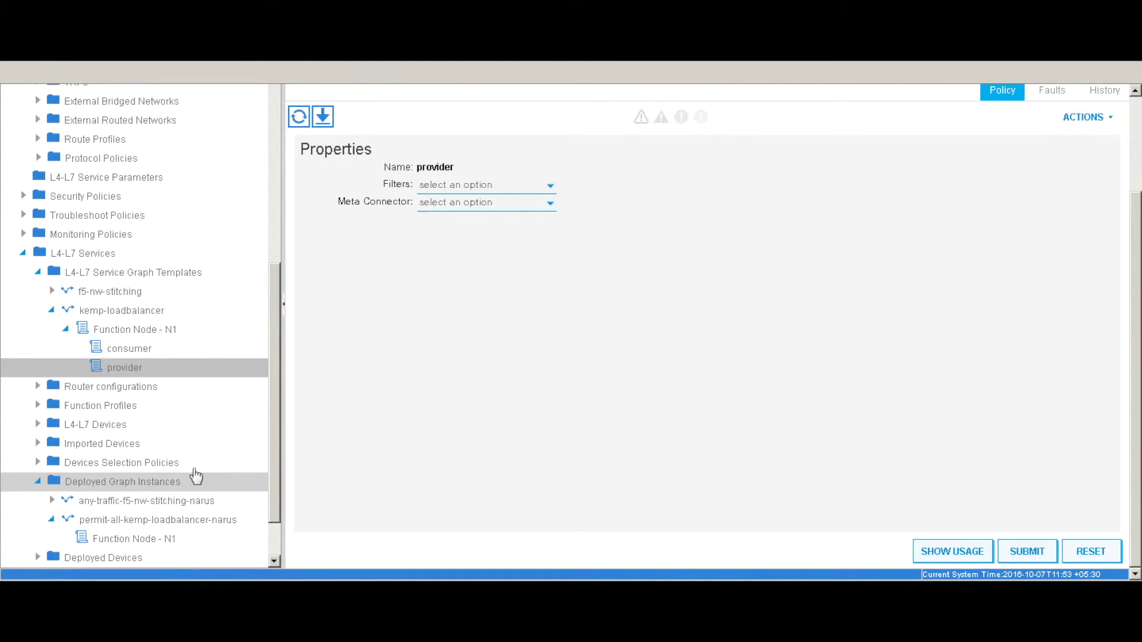
- View the cluster interfaces and function connectors of Function Node - N1 in the deployed graph instance permit-all-kemp-loadbalancer-narus
{"action": "left_click_drag", "start_coordinate": [274, 372], "coordinate": [281, 546]}
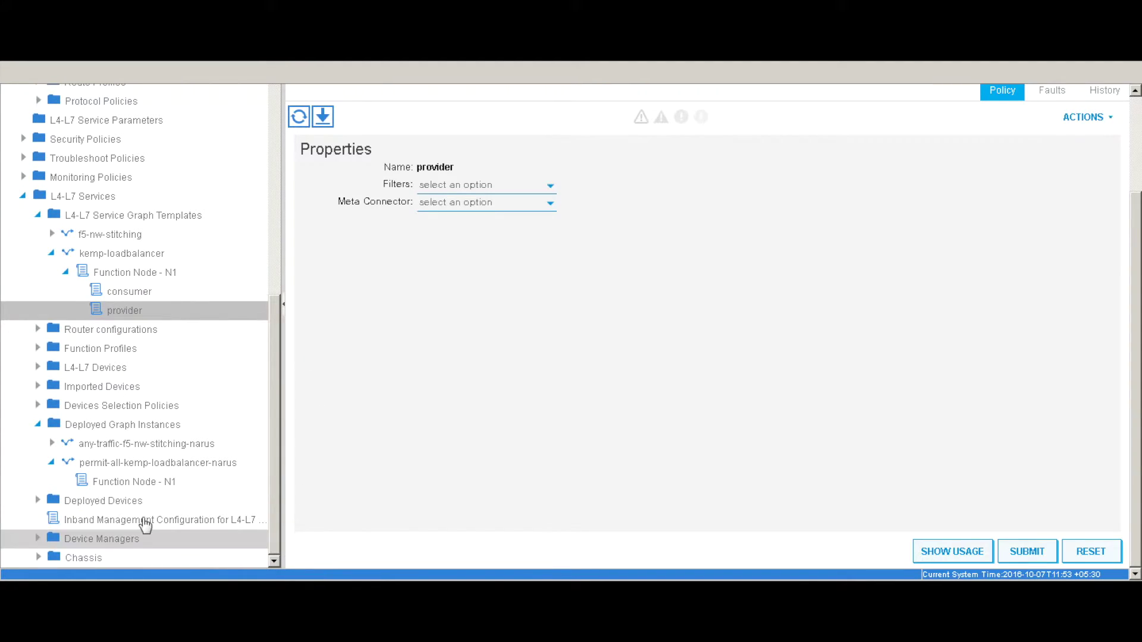
{"action": "left_click", "coordinate": [156, 481]}
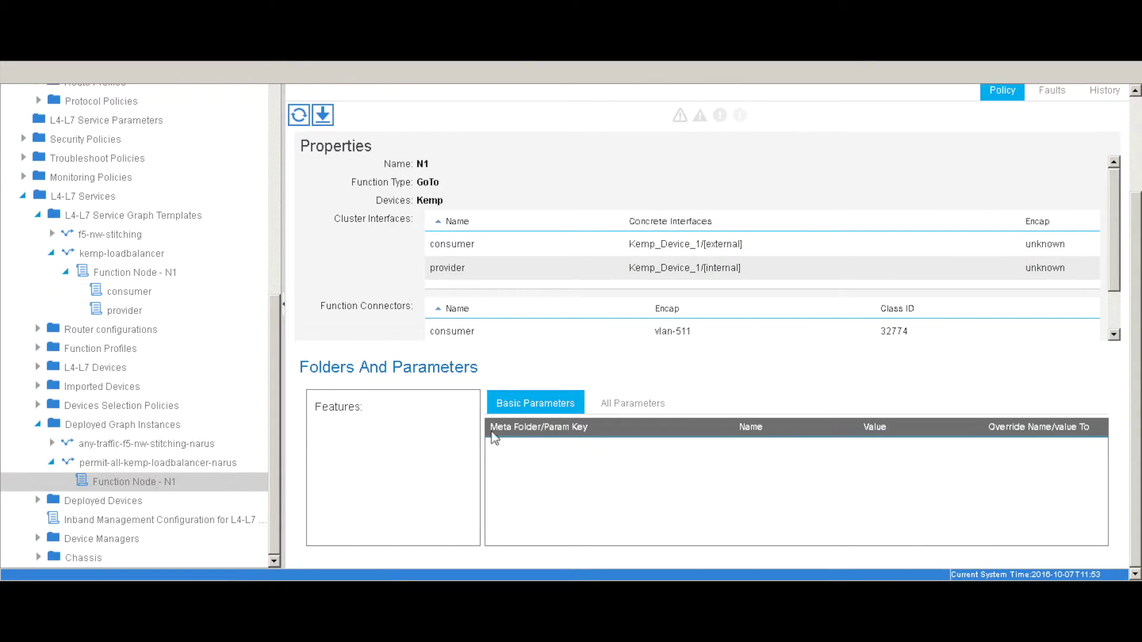
{"action": "left_click_drag", "start_coordinate": [1114, 221], "coordinate": [1115, 264]}
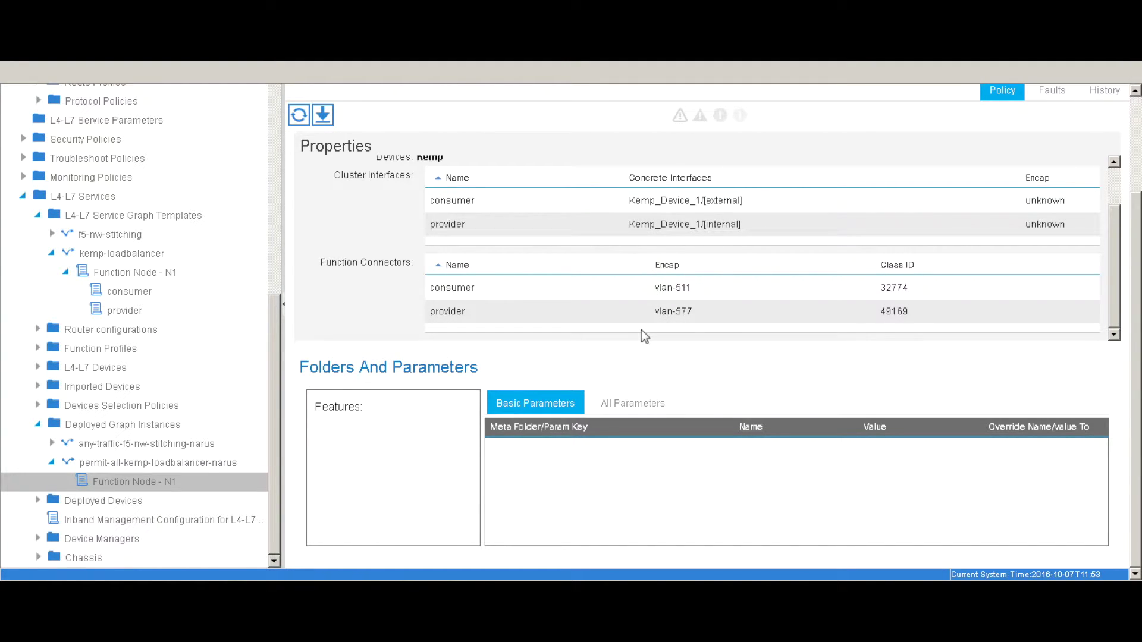
- View the topology of the naru-kemp application profile, checking how the permit-all contract links the kemp-server and kemp-user EPGs
{"action": "left_click_drag", "start_coordinate": [274, 328], "coordinate": [267, 93]}
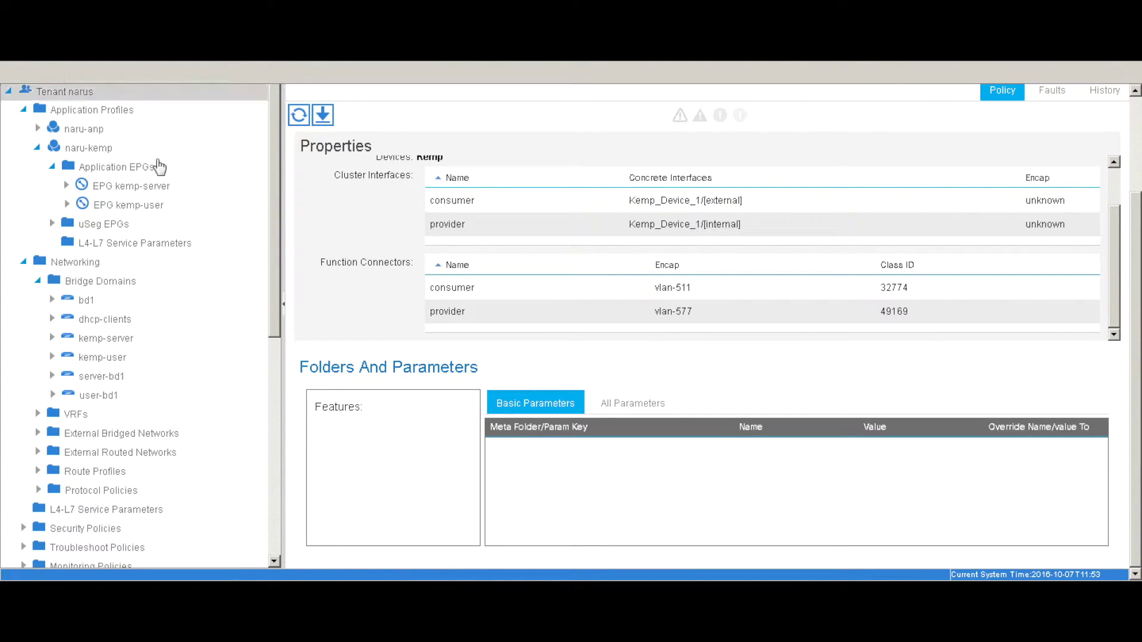
{"action": "left_click", "coordinate": [103, 155]}
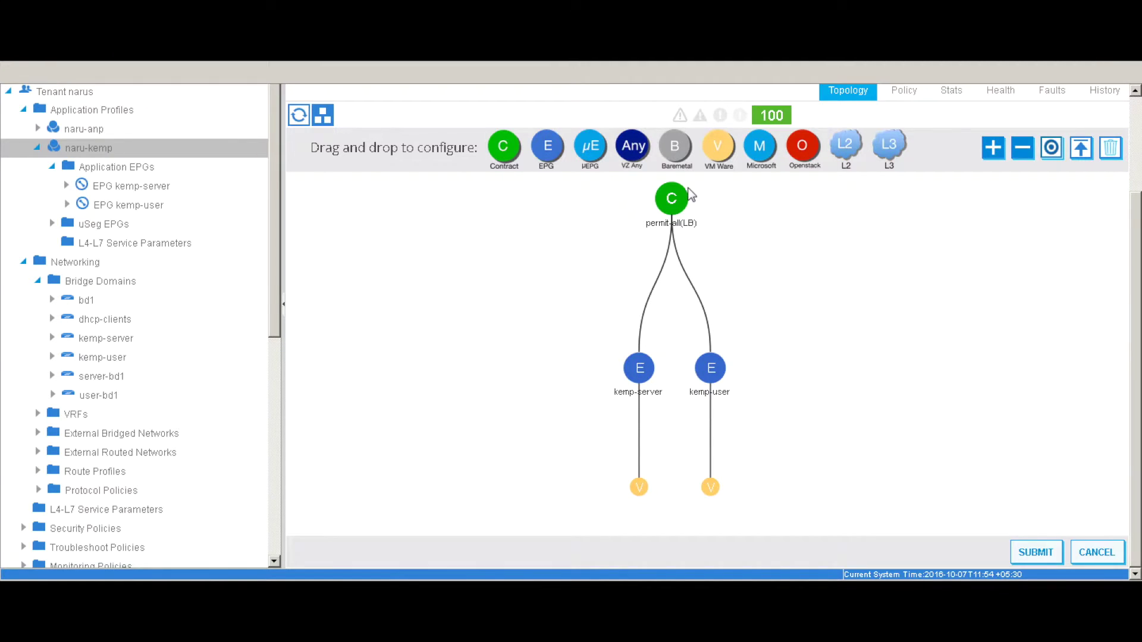
{"action": "mouse_move", "coordinate": [681, 215]}
{"action": "left_click_drag", "start_coordinate": [273, 305], "coordinate": [277, 335]}
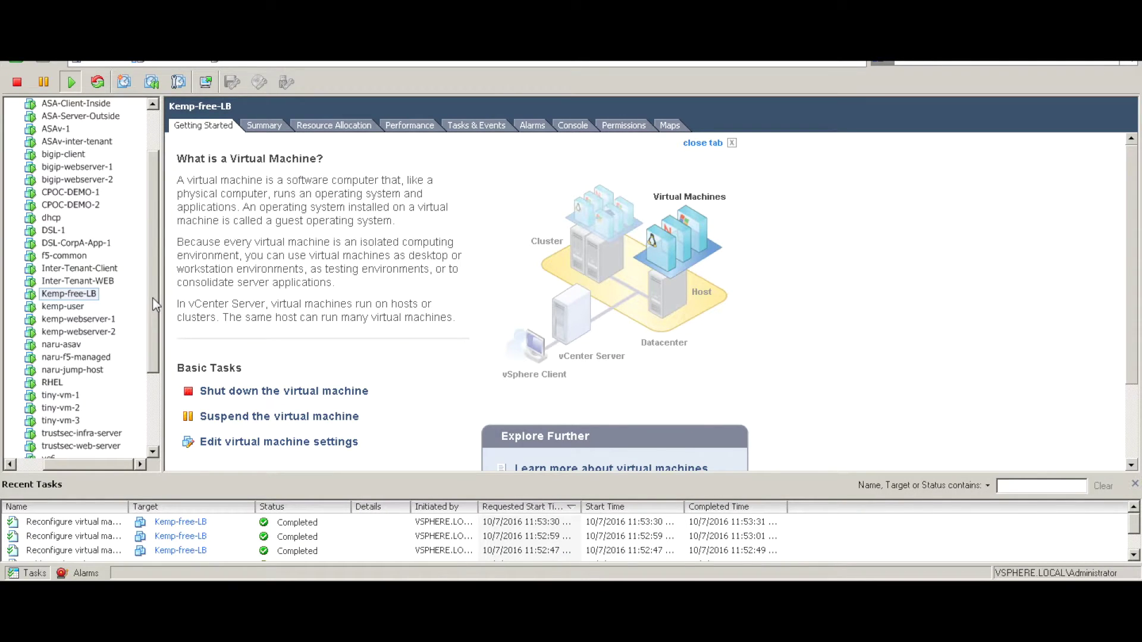
- Switch to the vSphere Client and open the console of the kemp-user virtual machine, placing its window so the browser is fully visible
{"action": "scroll", "coordinate": [134, 351], "scroll_direction": "down", "scroll_amount": 3}
{"action": "left_click", "coordinate": [101, 242]}
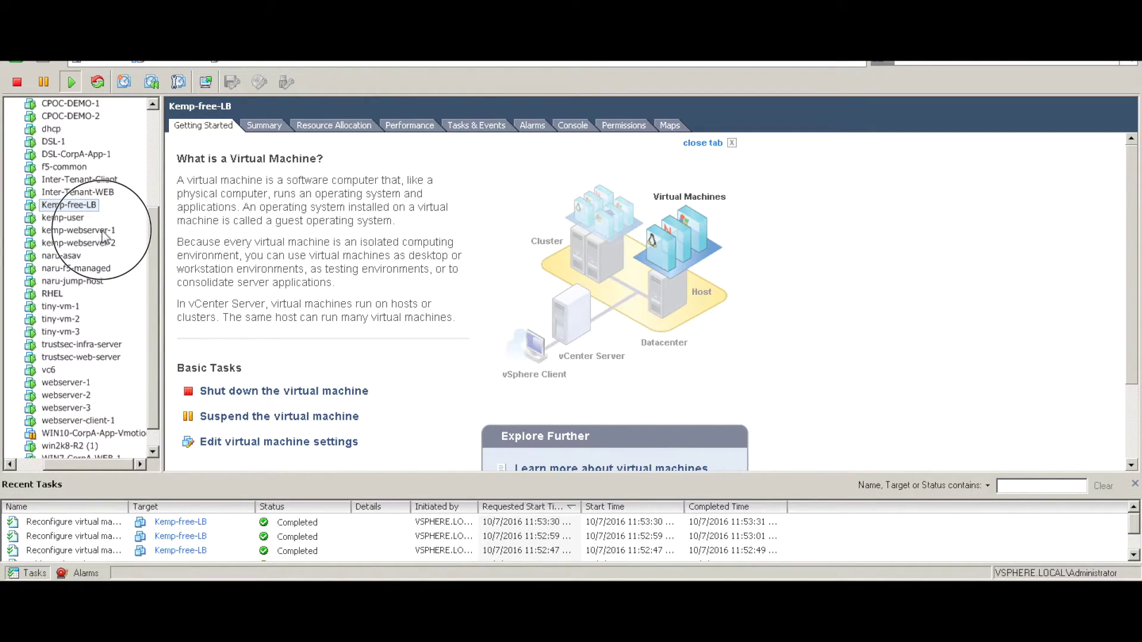
{"action": "left_click", "coordinate": [70, 219]}
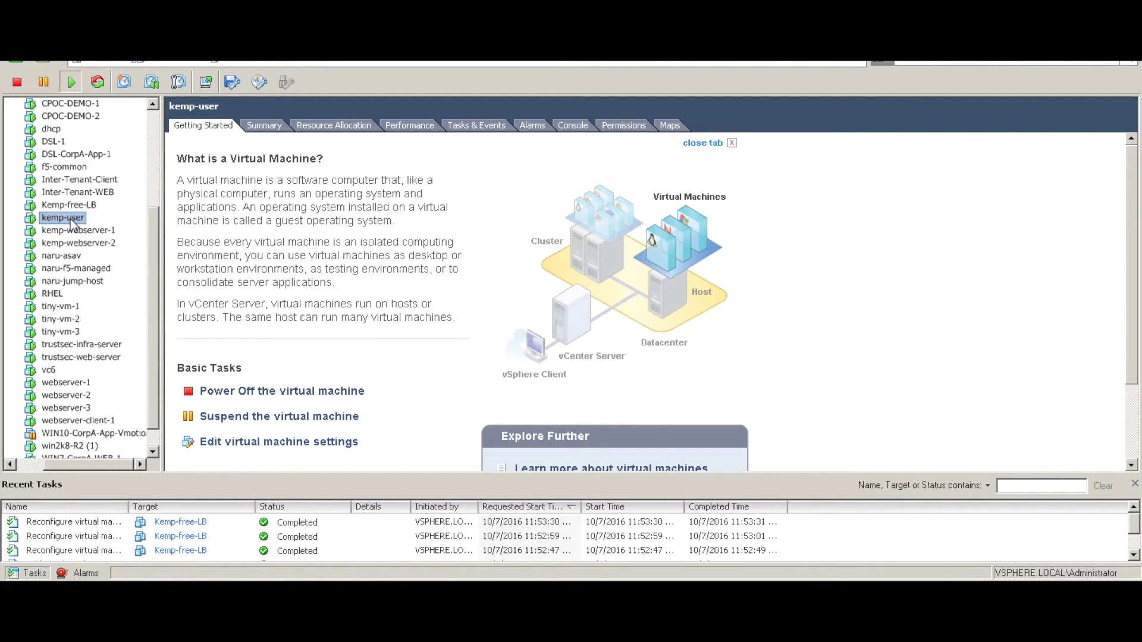
{"action": "right_click", "coordinate": [70, 219]}
{"action": "left_click", "coordinate": [126, 273]}
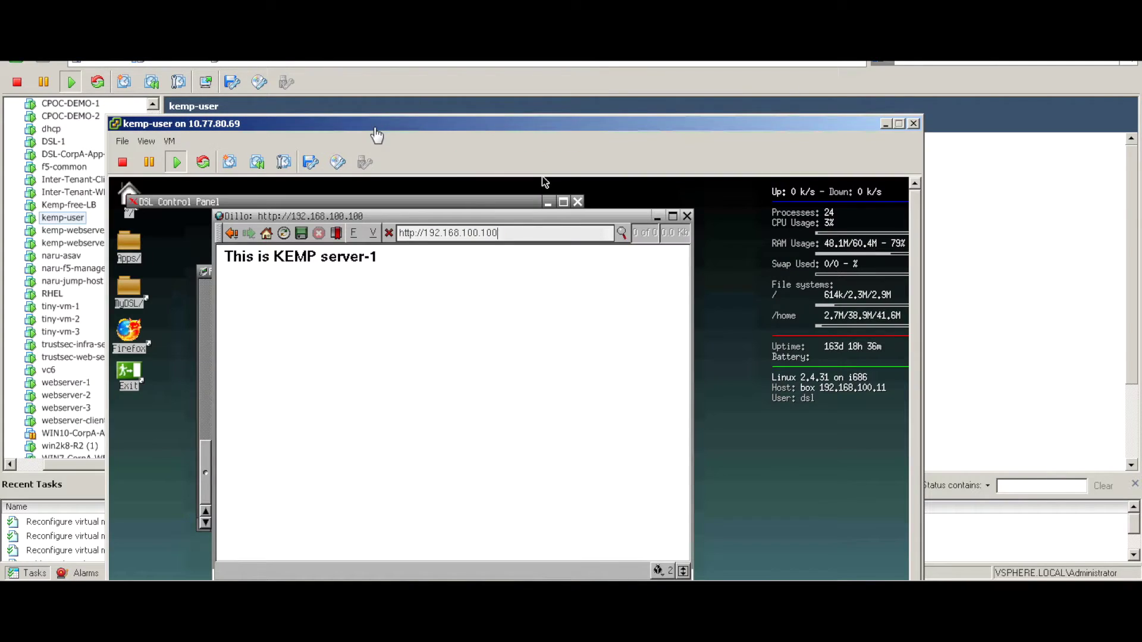
{"action": "left_click_drag", "start_coordinate": [394, 127], "coordinate": [403, 55]}
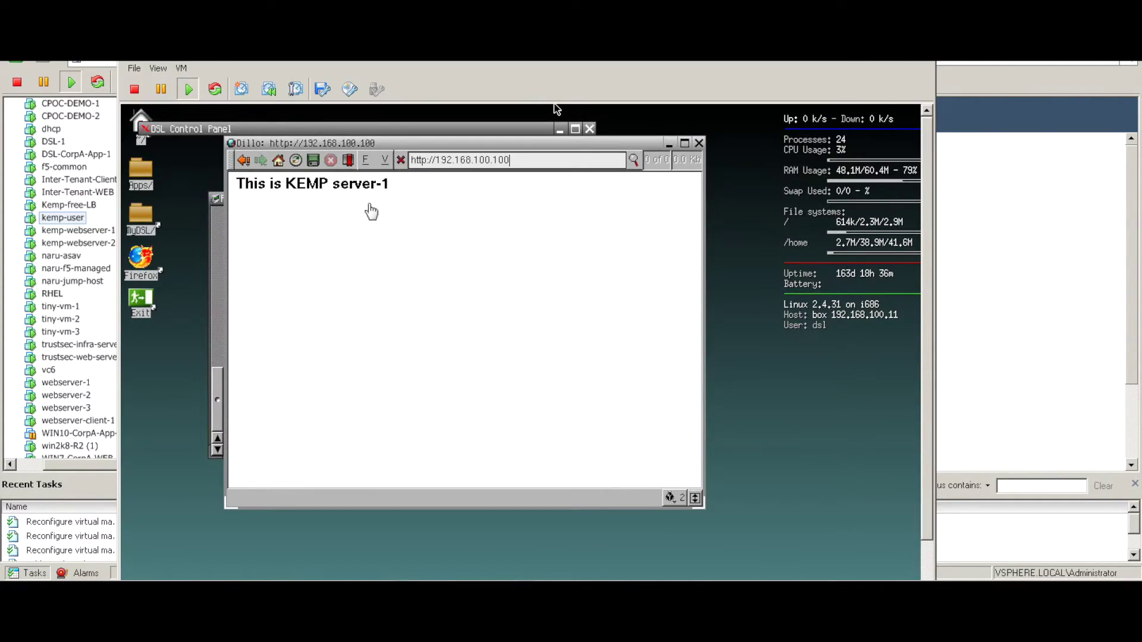
{"action": "left_click", "coordinate": [556, 109]}
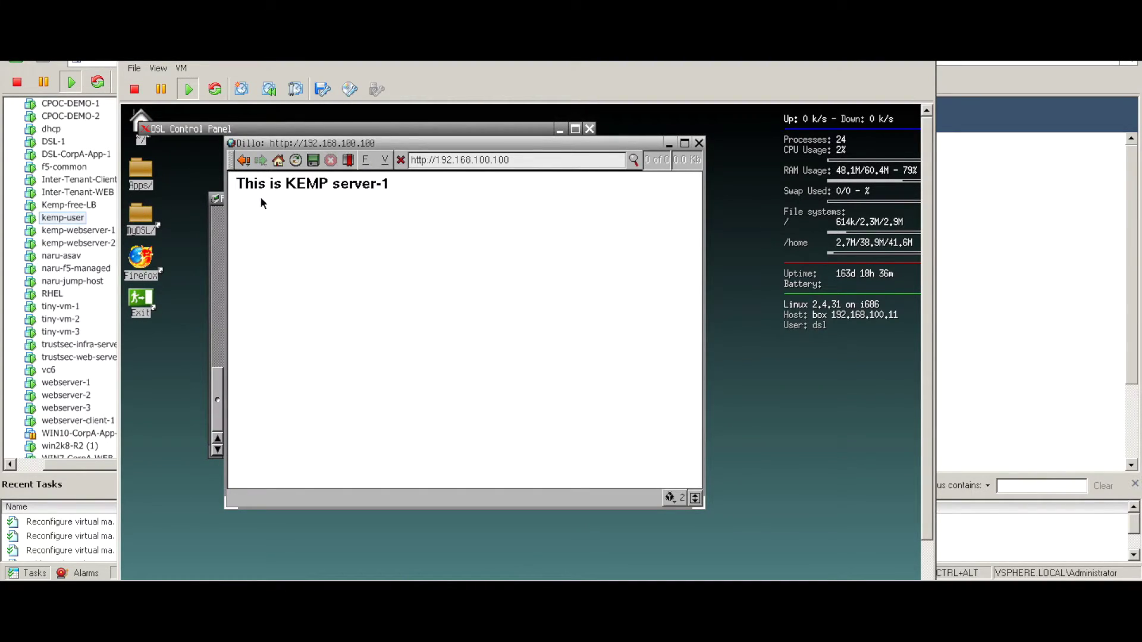
{"action": "left_click", "coordinate": [296, 161]}
{"action": "left_click", "coordinate": [295, 160]}
{"action": "left_click", "coordinate": [296, 161]}
{"action": "left_click", "coordinate": [296, 160]}
{"action": "left_click", "coordinate": [296, 160]}
{"action": "left_click", "coordinate": [448, 159]}
{"action": "left_click", "coordinate": [296, 160]}
{"action": "left_click", "coordinate": [298, 160]}
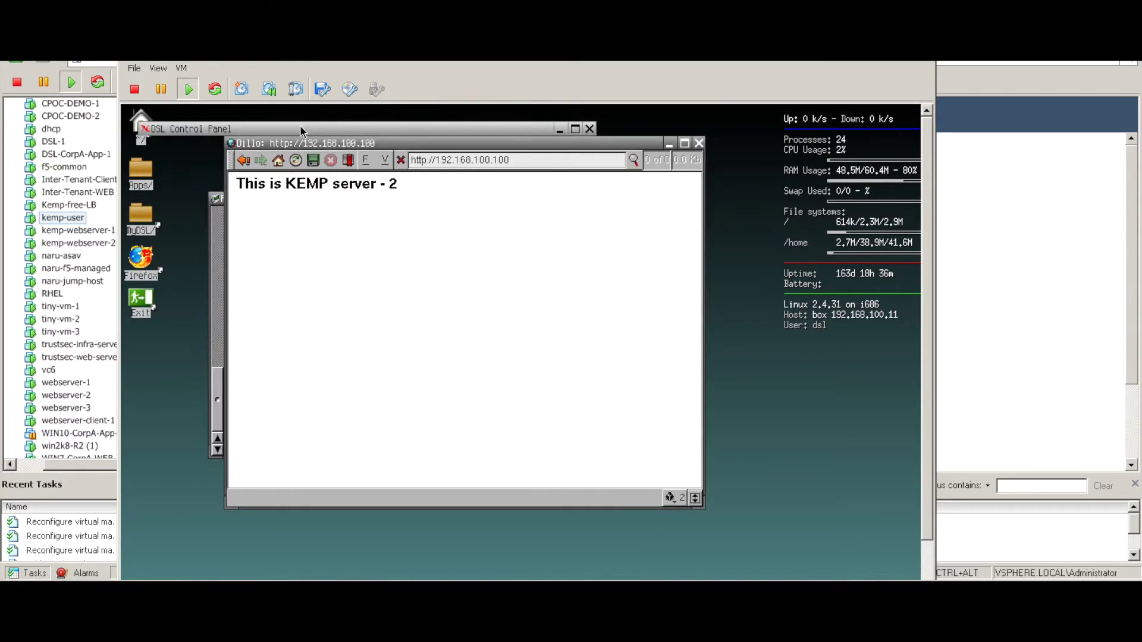
{"action": "left_click", "coordinate": [295, 161]}
{"action": "left_click", "coordinate": [295, 160]}
{"action": "left_click", "coordinate": [295, 161]}
{"action": "left_click", "coordinate": [295, 161]}
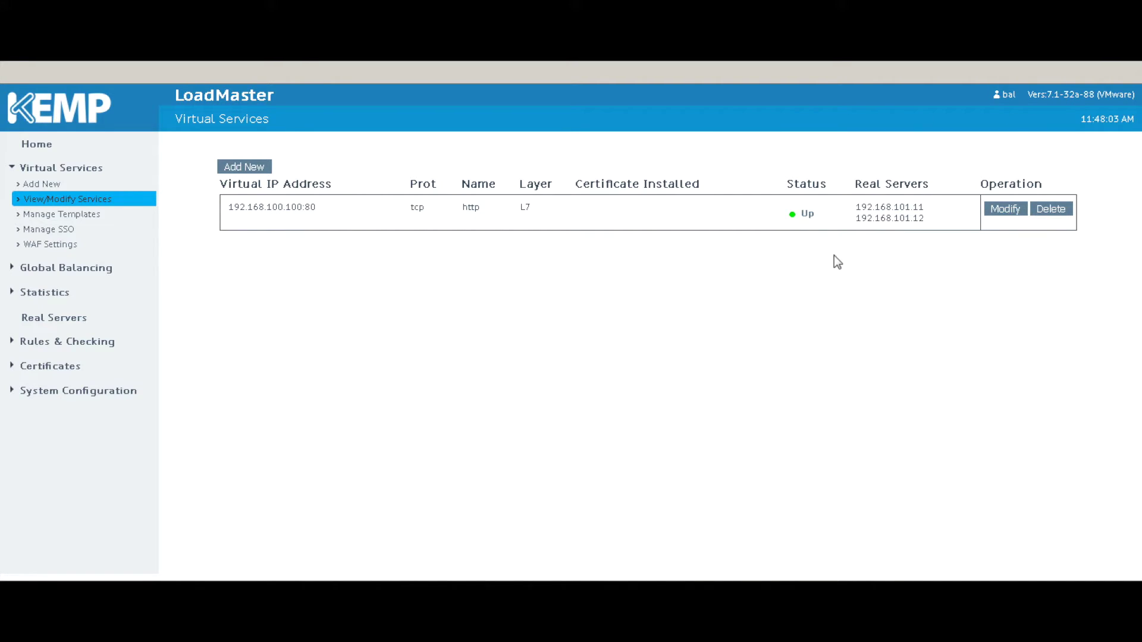
- Switch to the Kemp LoadMaster web interface and view the real-time connection statistics for the real servers and the virtual services
{"action": "left_click", "coordinate": [44, 295]}
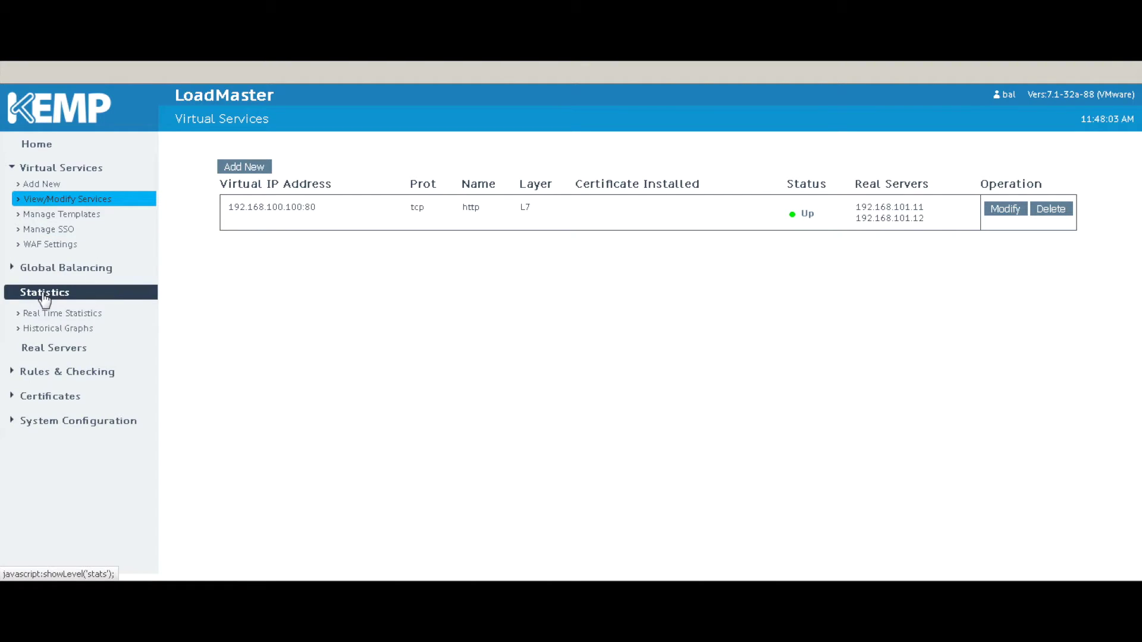
{"action": "left_click", "coordinate": [48, 316]}
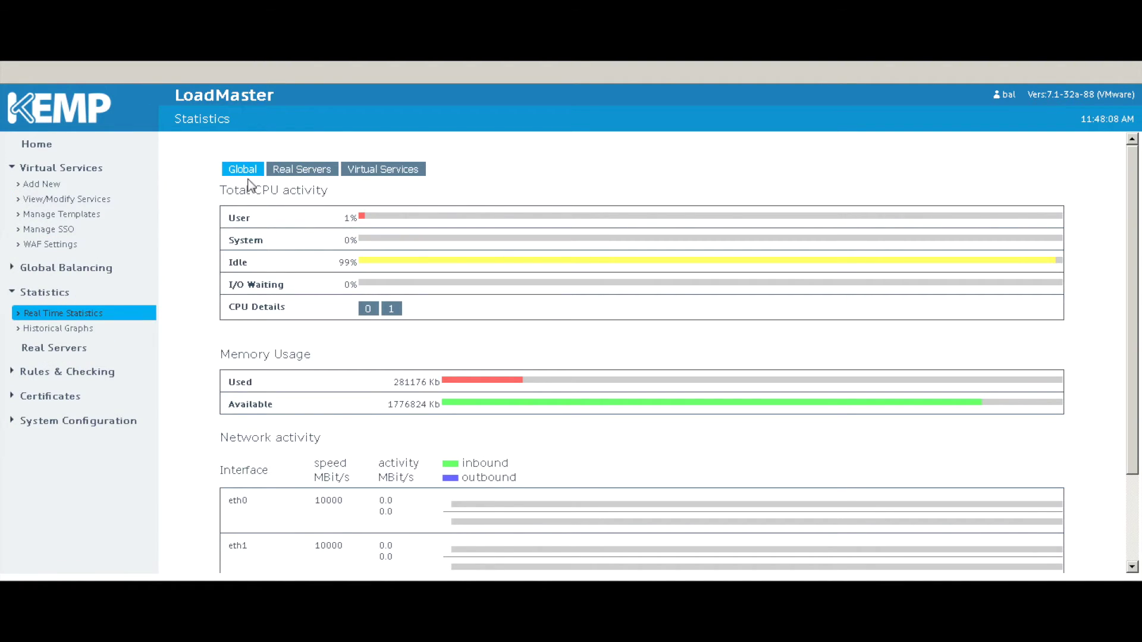
{"action": "left_click", "coordinate": [288, 173]}
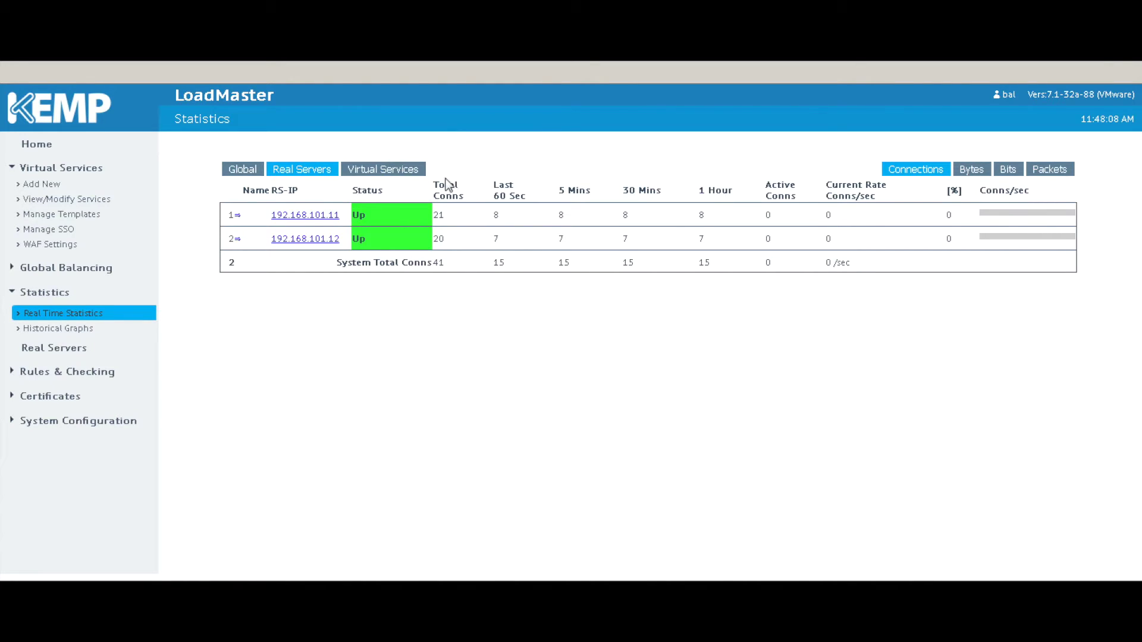
{"action": "left_click", "coordinate": [411, 173]}
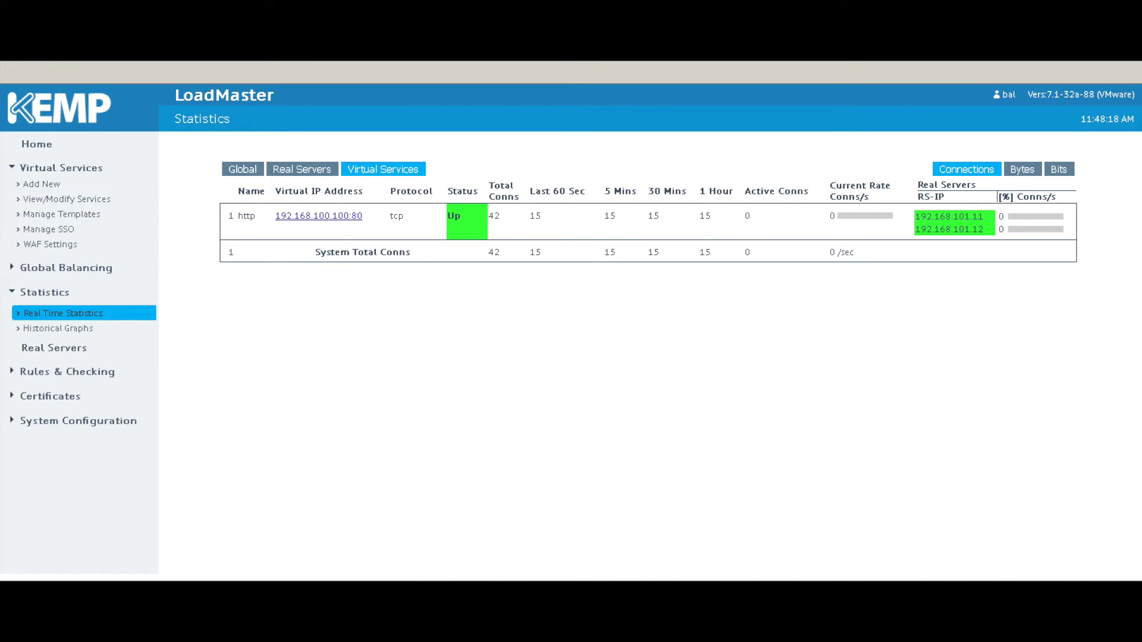
{"action": "key", "text": "alt+Tab"}
{"action": "left_click", "coordinate": [370, 245]}
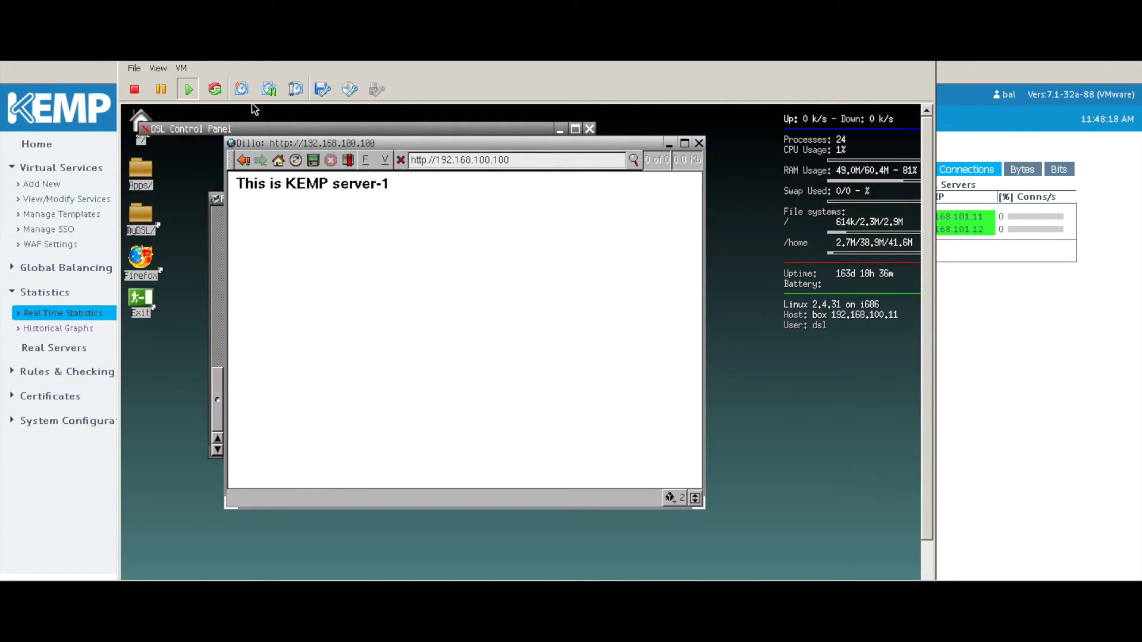
{"action": "left_click", "coordinate": [296, 161]}
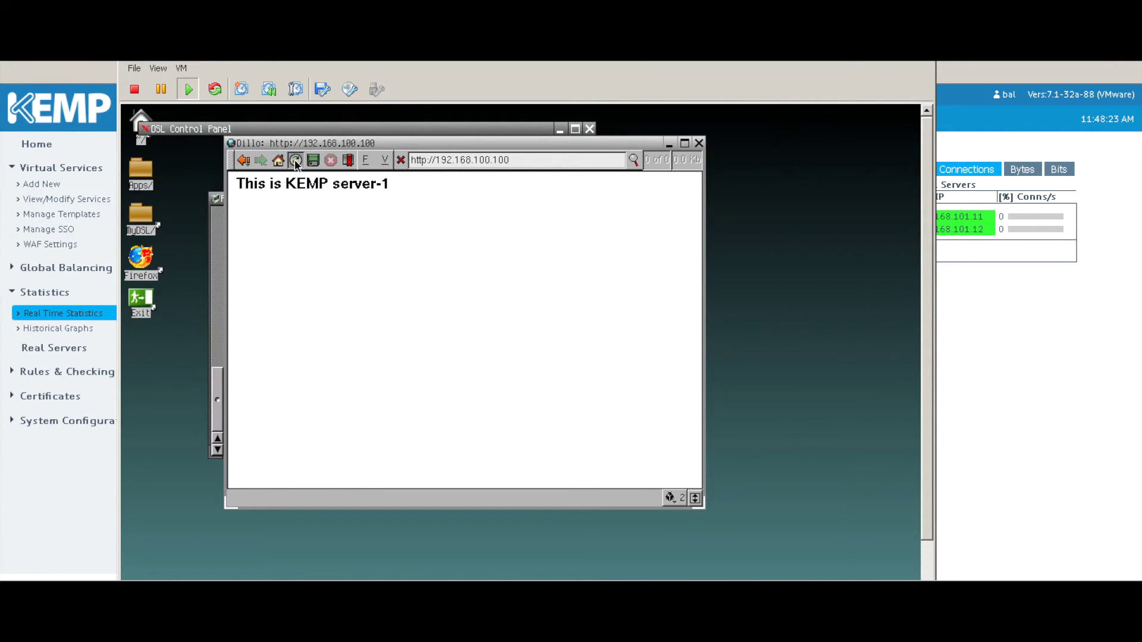
{"action": "left_click", "coordinate": [296, 161]}
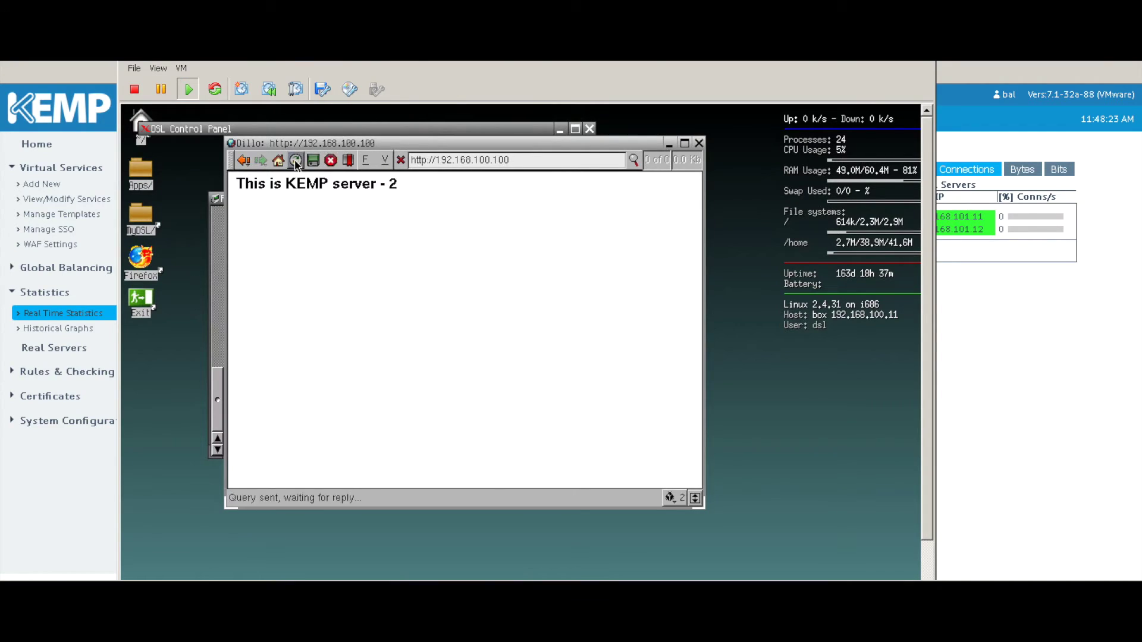
- Return to the Kemp LoadMaster web interface and check the updated real-time connection statistics of the http virtual service
{"action": "left_click", "coordinate": [1057, 349]}
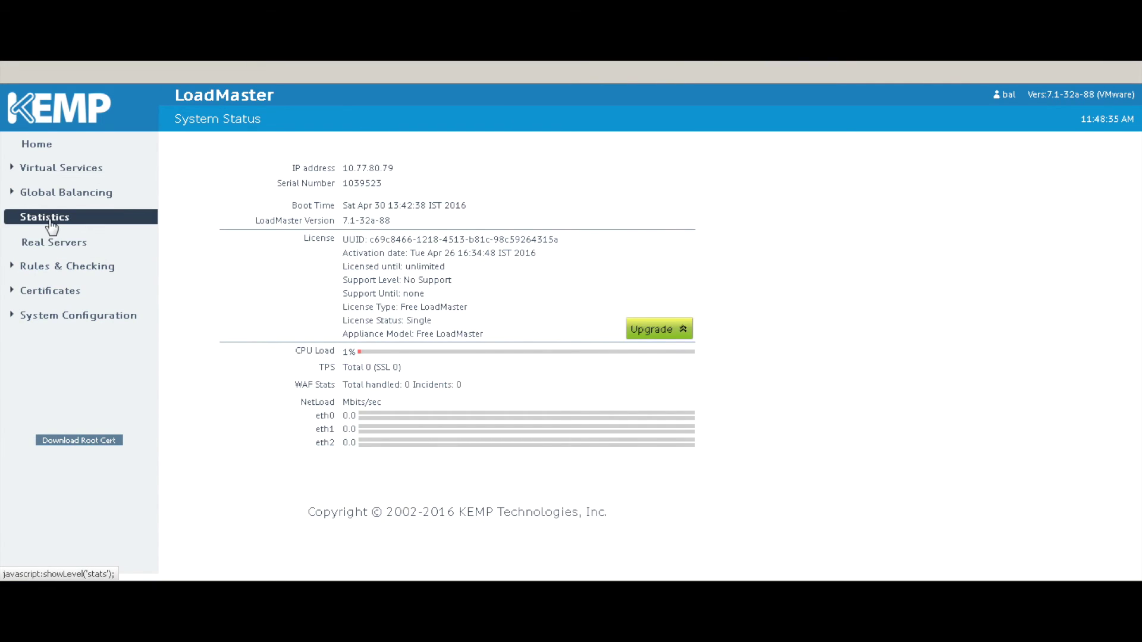
{"action": "left_click", "coordinate": [44, 217]}
{"action": "left_click", "coordinate": [64, 239]}
{"action": "left_click", "coordinate": [387, 170]}
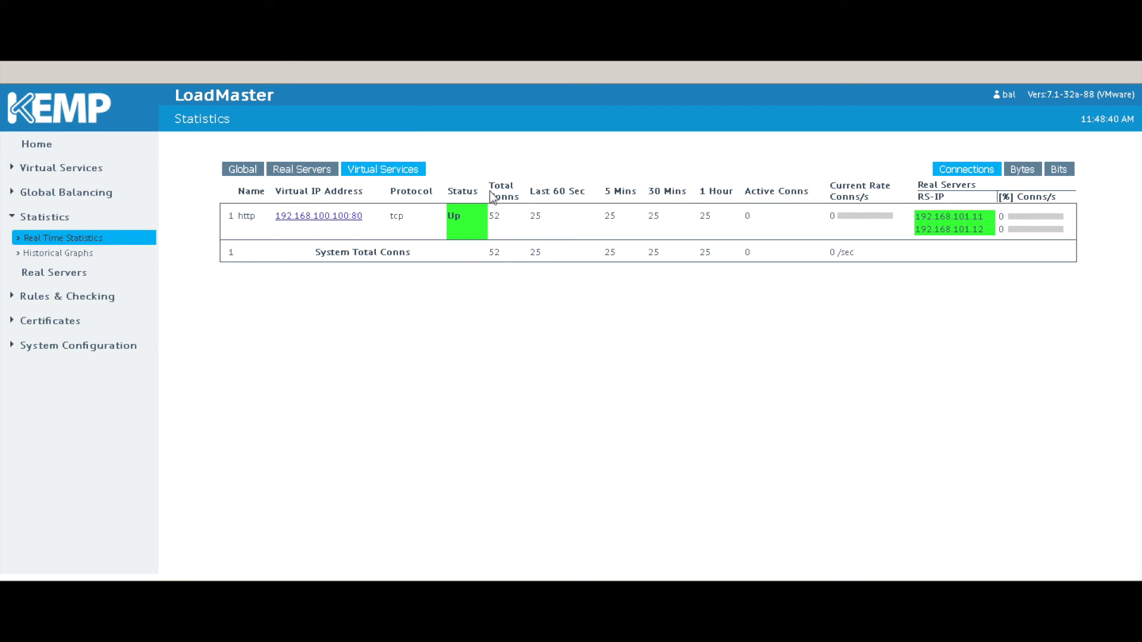